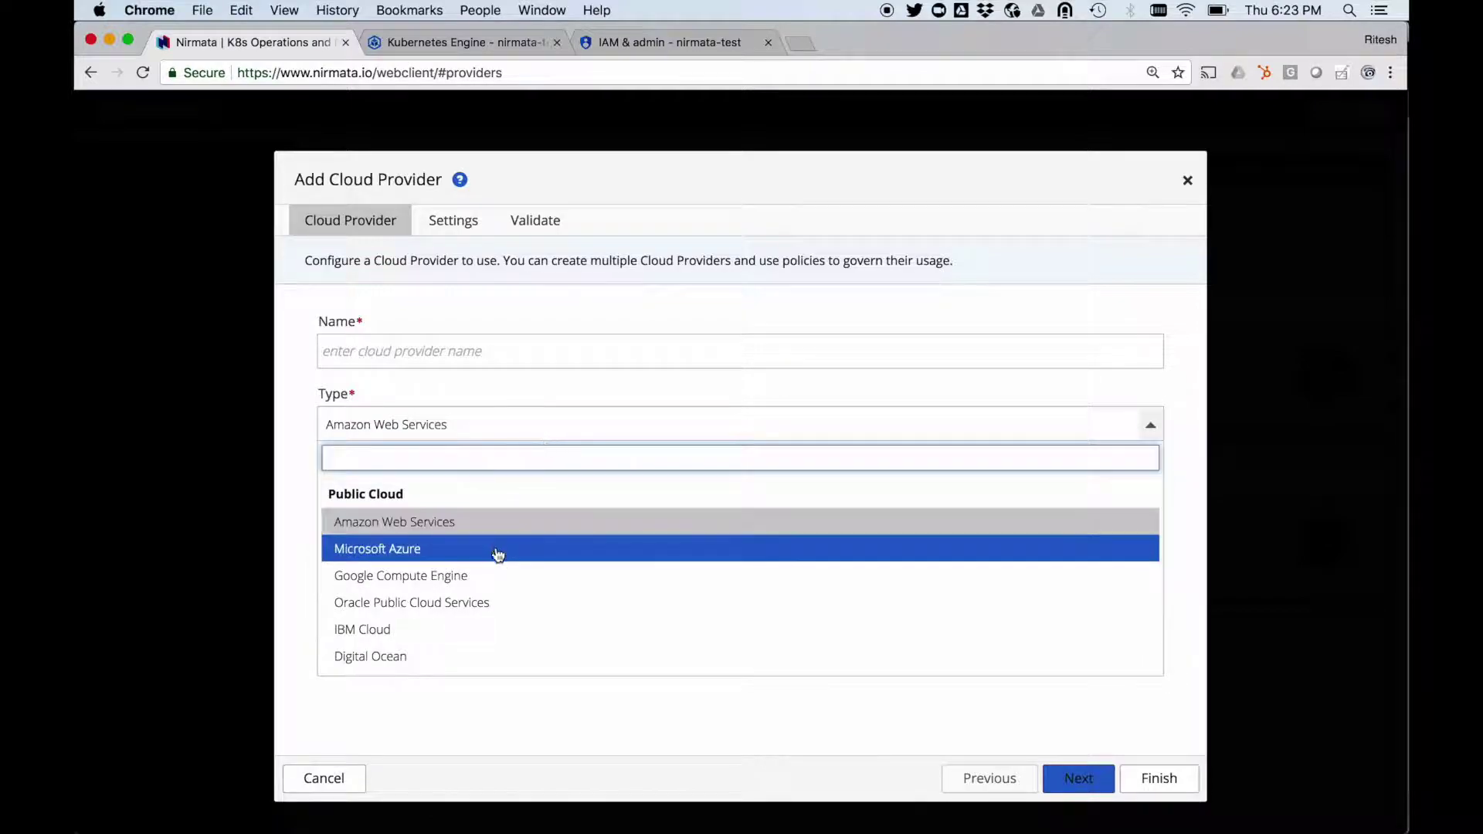
Check the service account key settings for a new cloud provider, and leave without adding it.
{"action": "left_click", "coordinate": [1080, 778]}
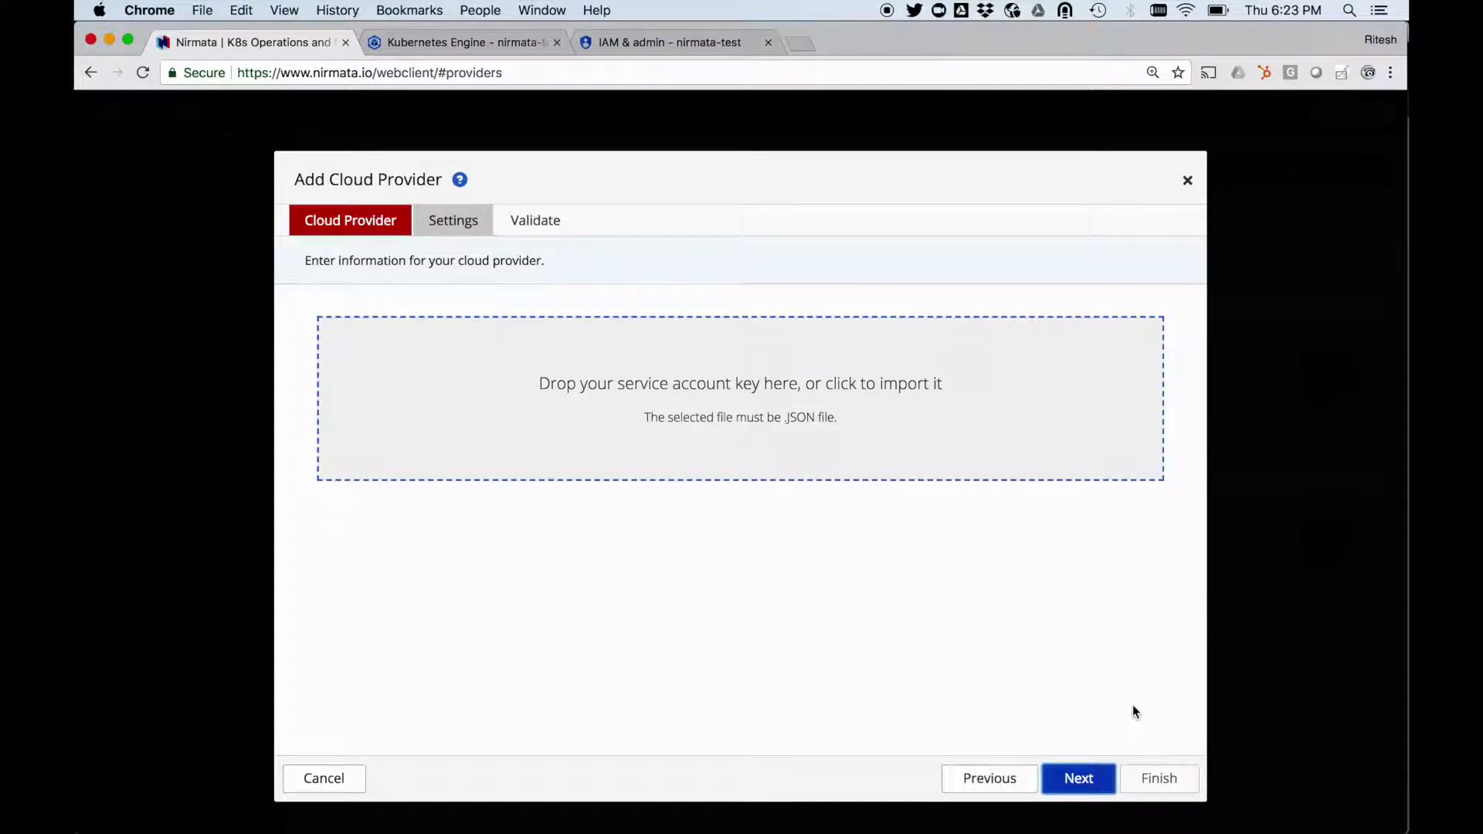
{"action": "left_click", "coordinate": [321, 780]}
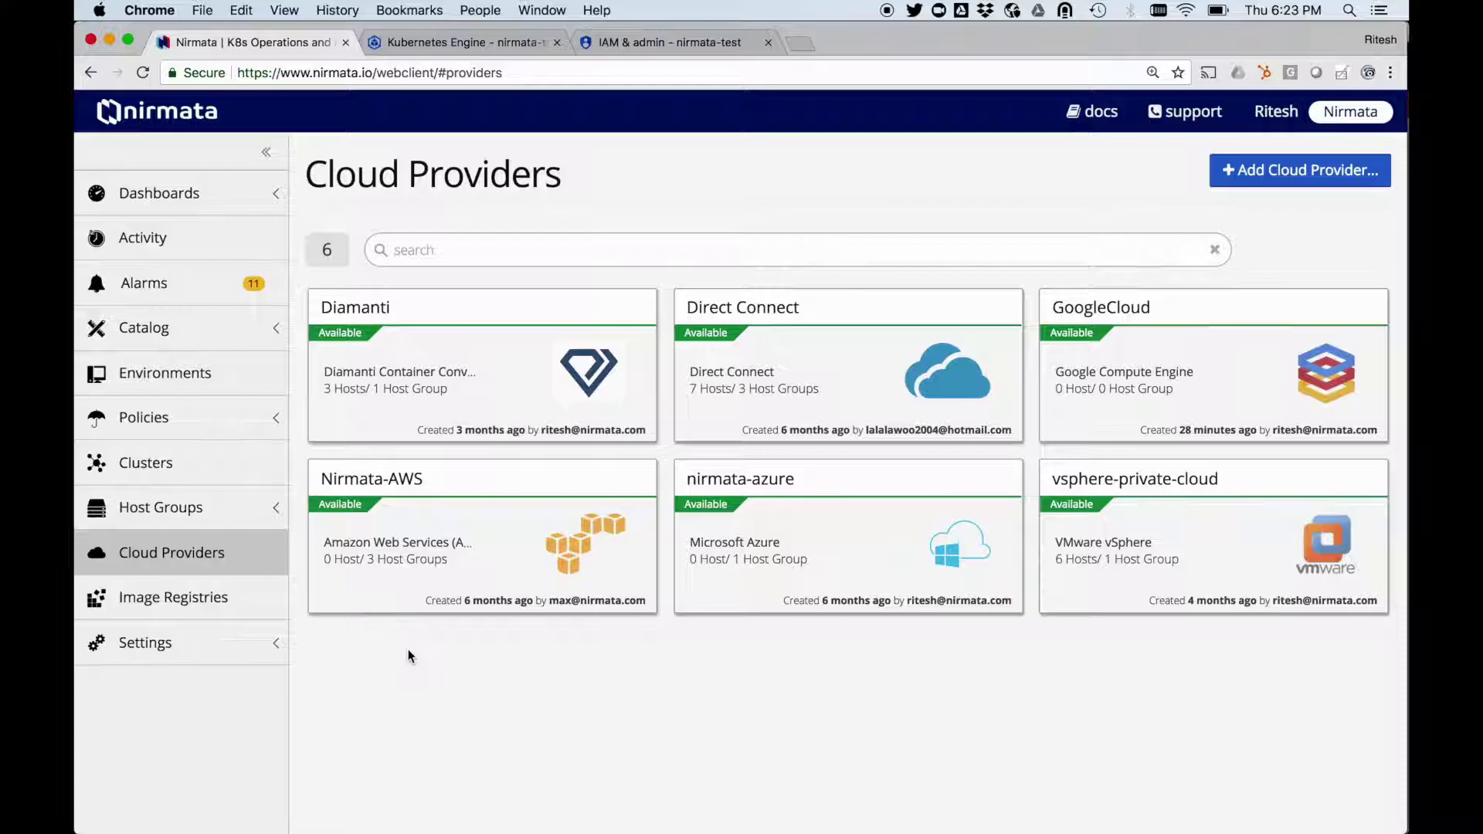
Open the Nirmata clusters list and look at the demo cluster's nodes in Google Kubernetes Engine.
{"action": "left_click", "coordinate": [206, 471]}
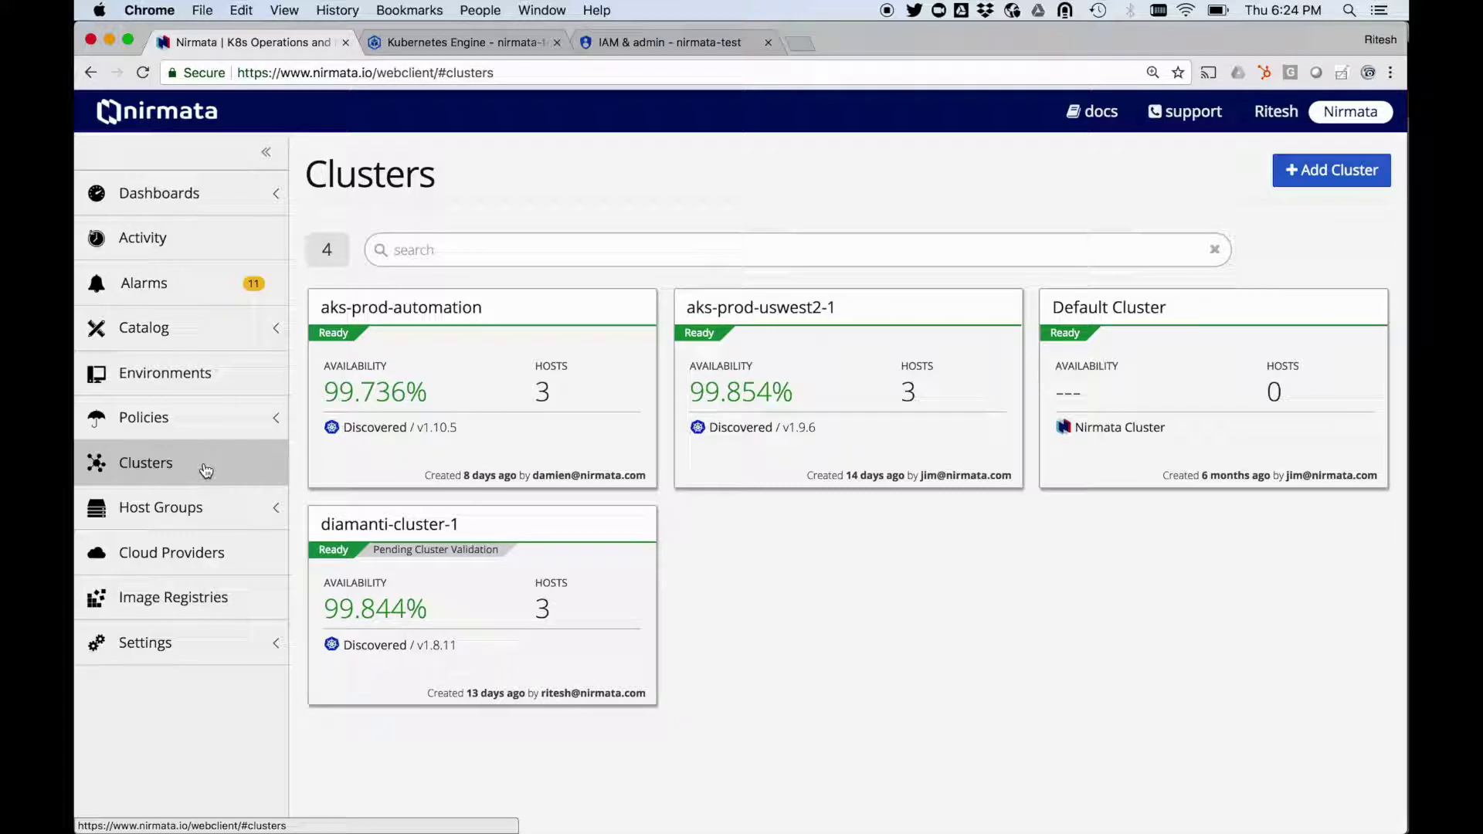
{"action": "left_click", "coordinate": [466, 43]}
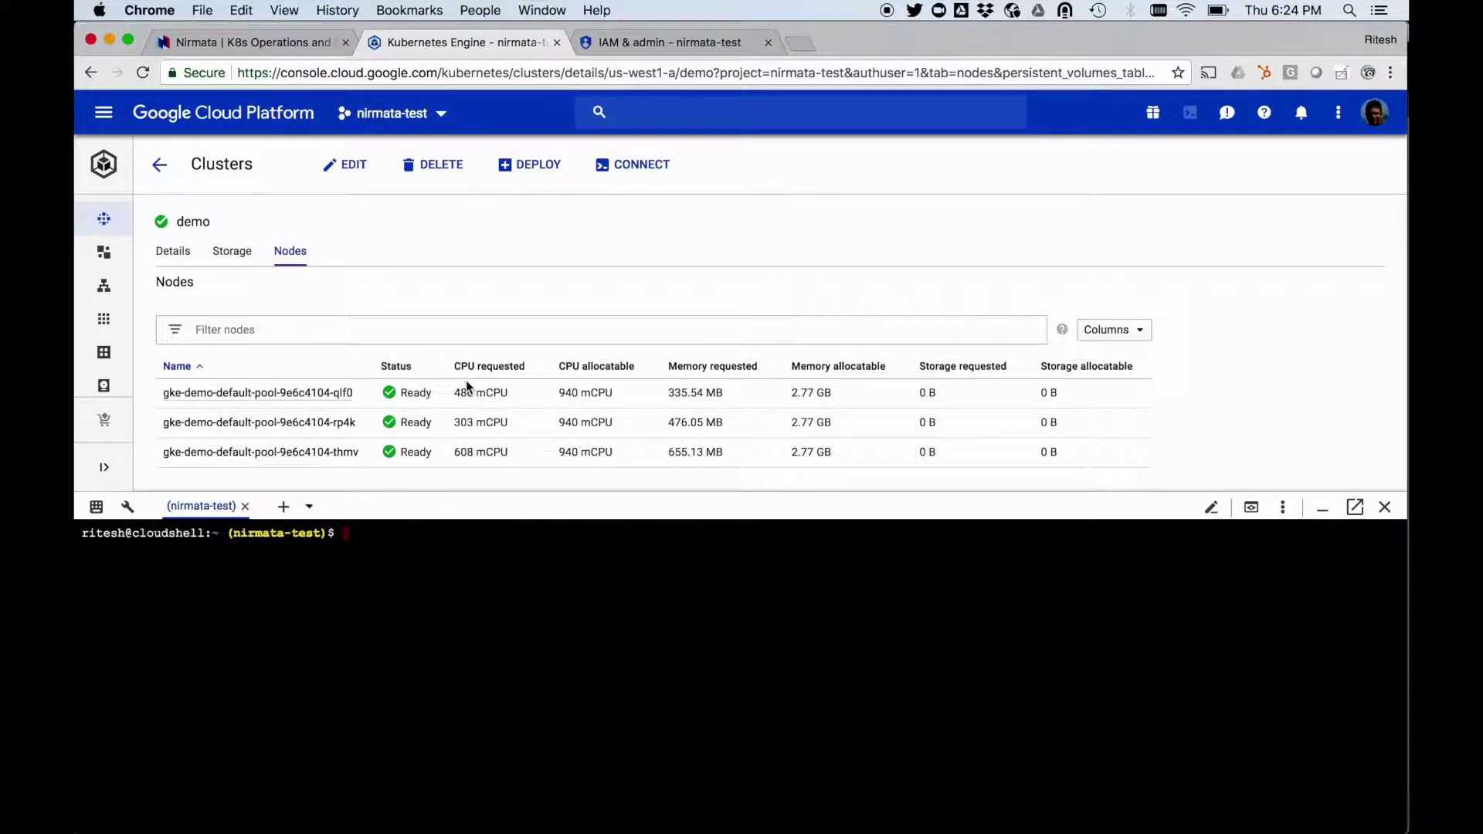
{"action": "left_click", "coordinate": [239, 38]}
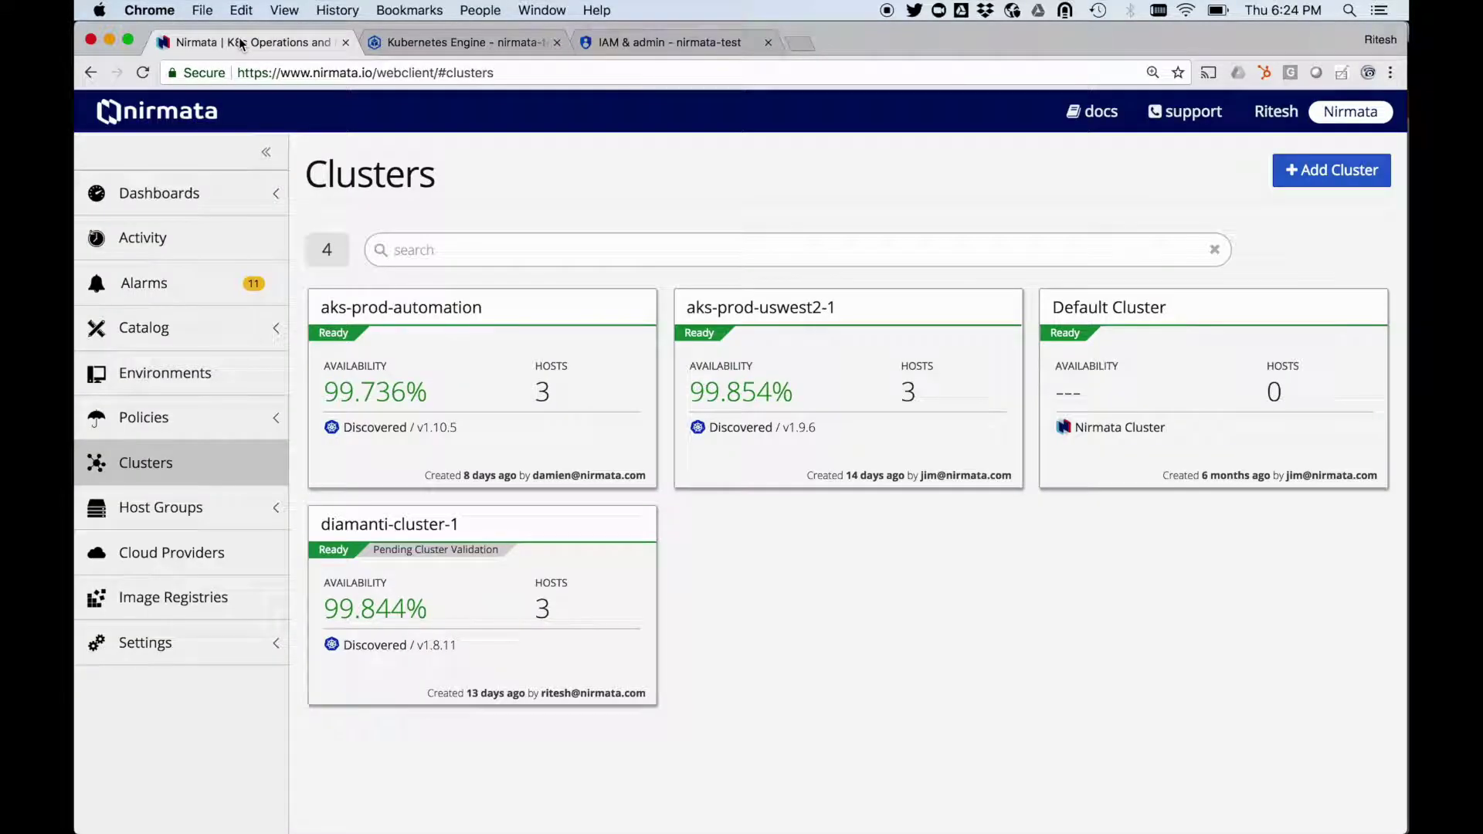
Add an already installed Kubernetes cluster under the name gke-cluster and start discovering its components.
{"action": "left_click", "coordinate": [1327, 183]}
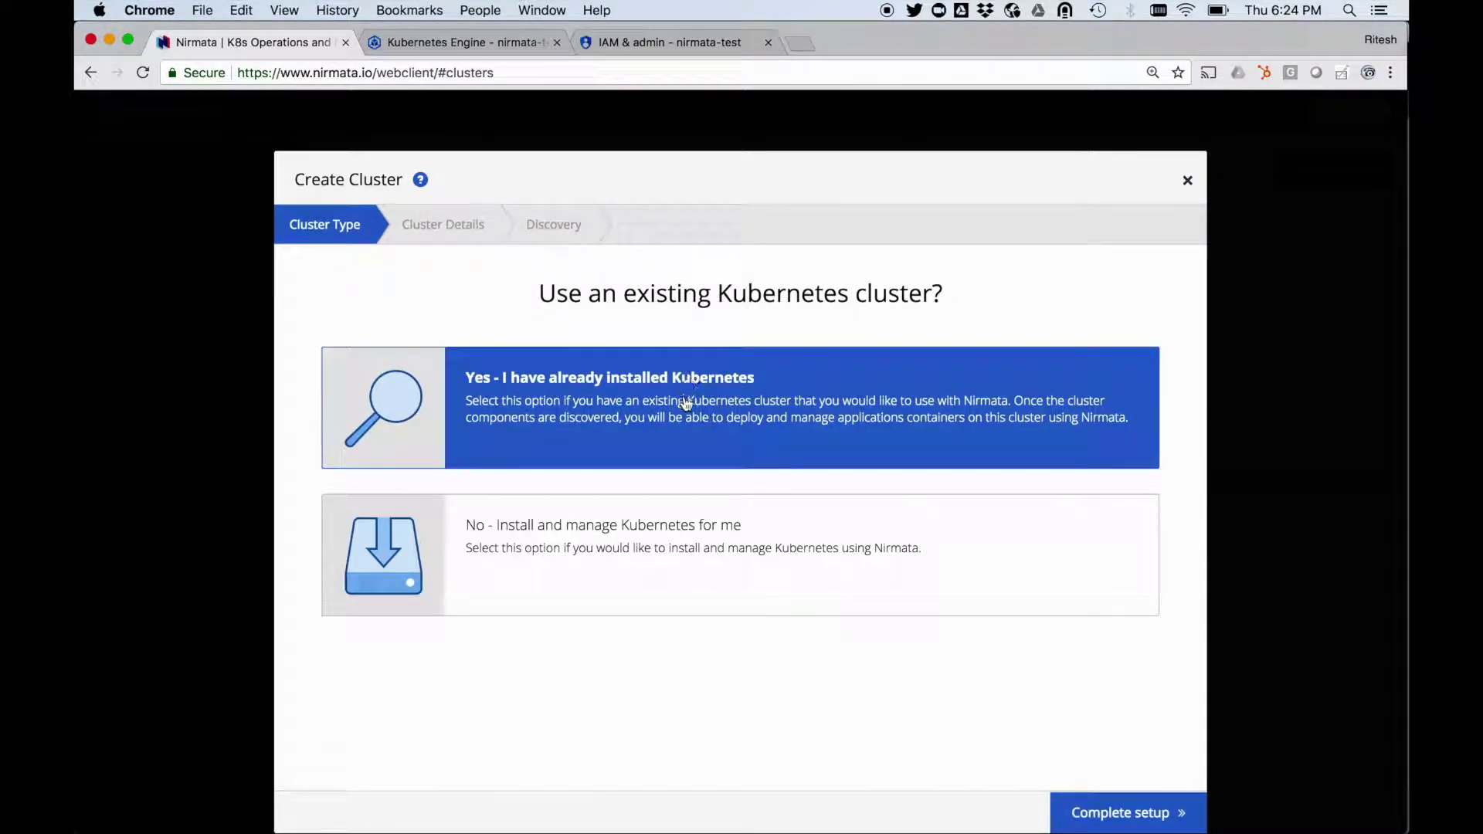
{"action": "left_click", "coordinate": [620, 388]}
{"action": "left_click", "coordinate": [597, 410]}
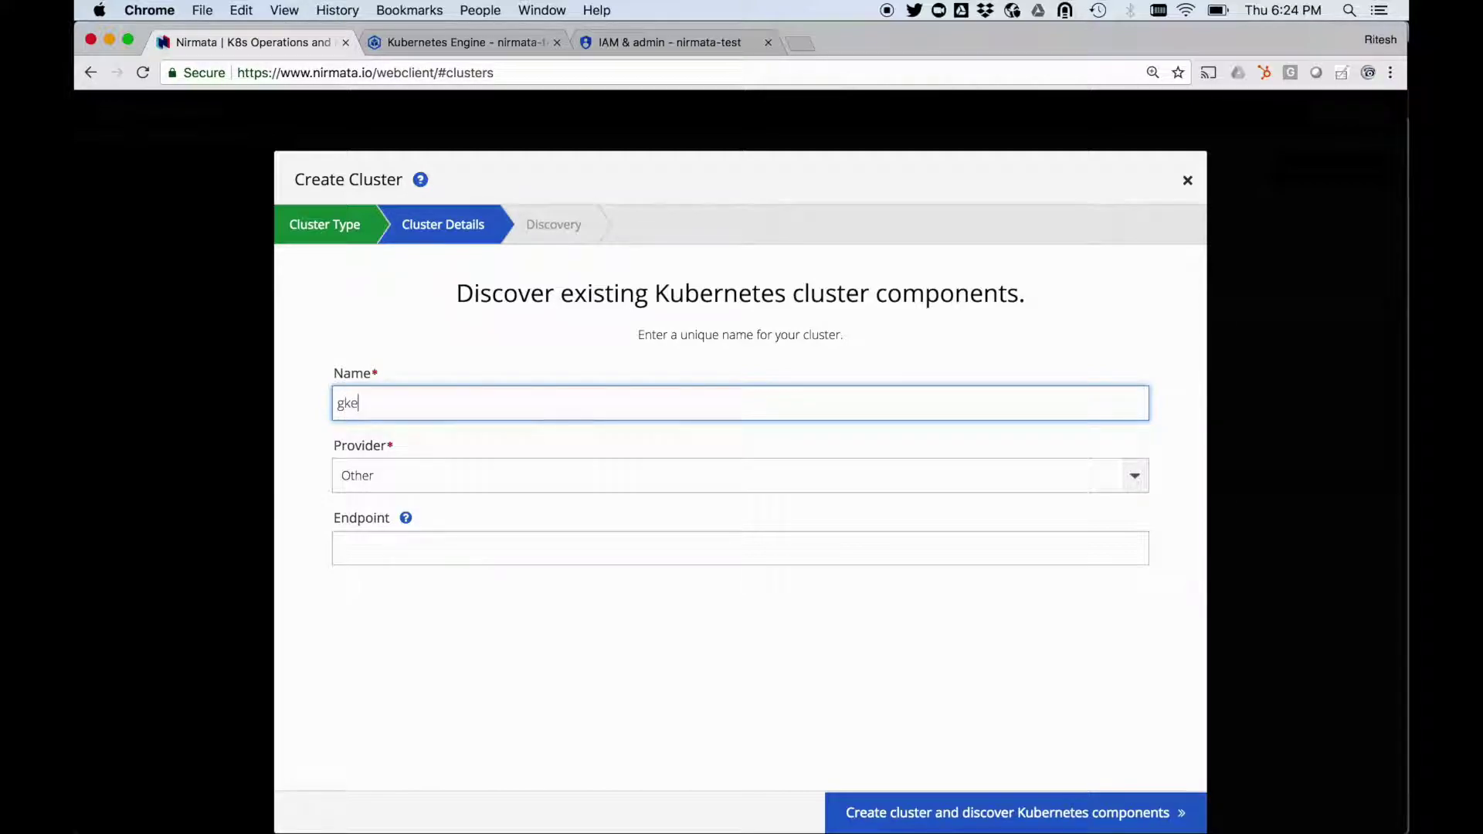
{"action": "type", "text": "gke-cluster"}
{"action": "left_click", "coordinate": [999, 807]}
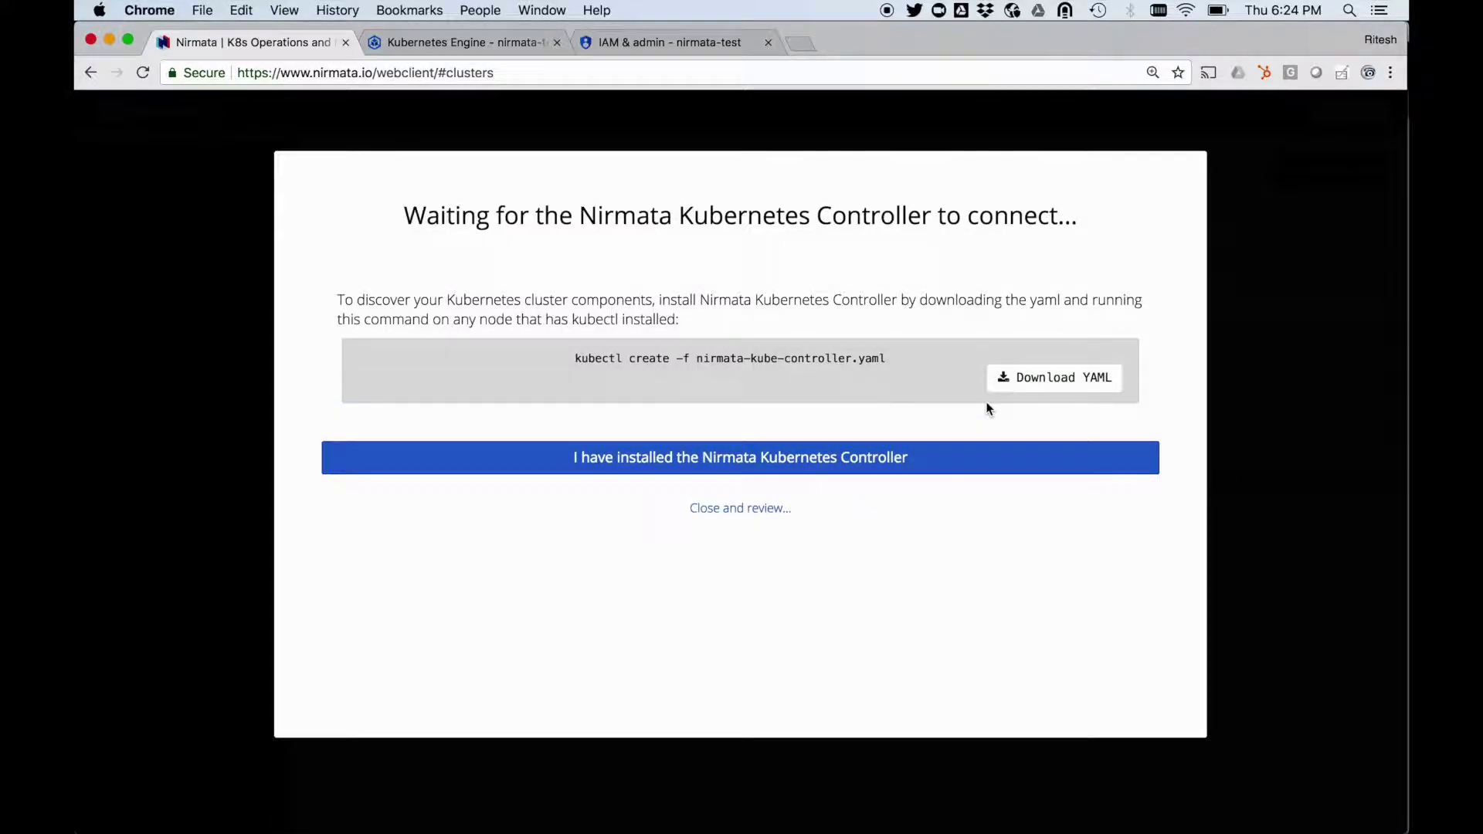
Download the Nirmata Kubernetes Controller YAML, open the file and copy its entire contents.
{"action": "left_click", "coordinate": [1051, 386]}
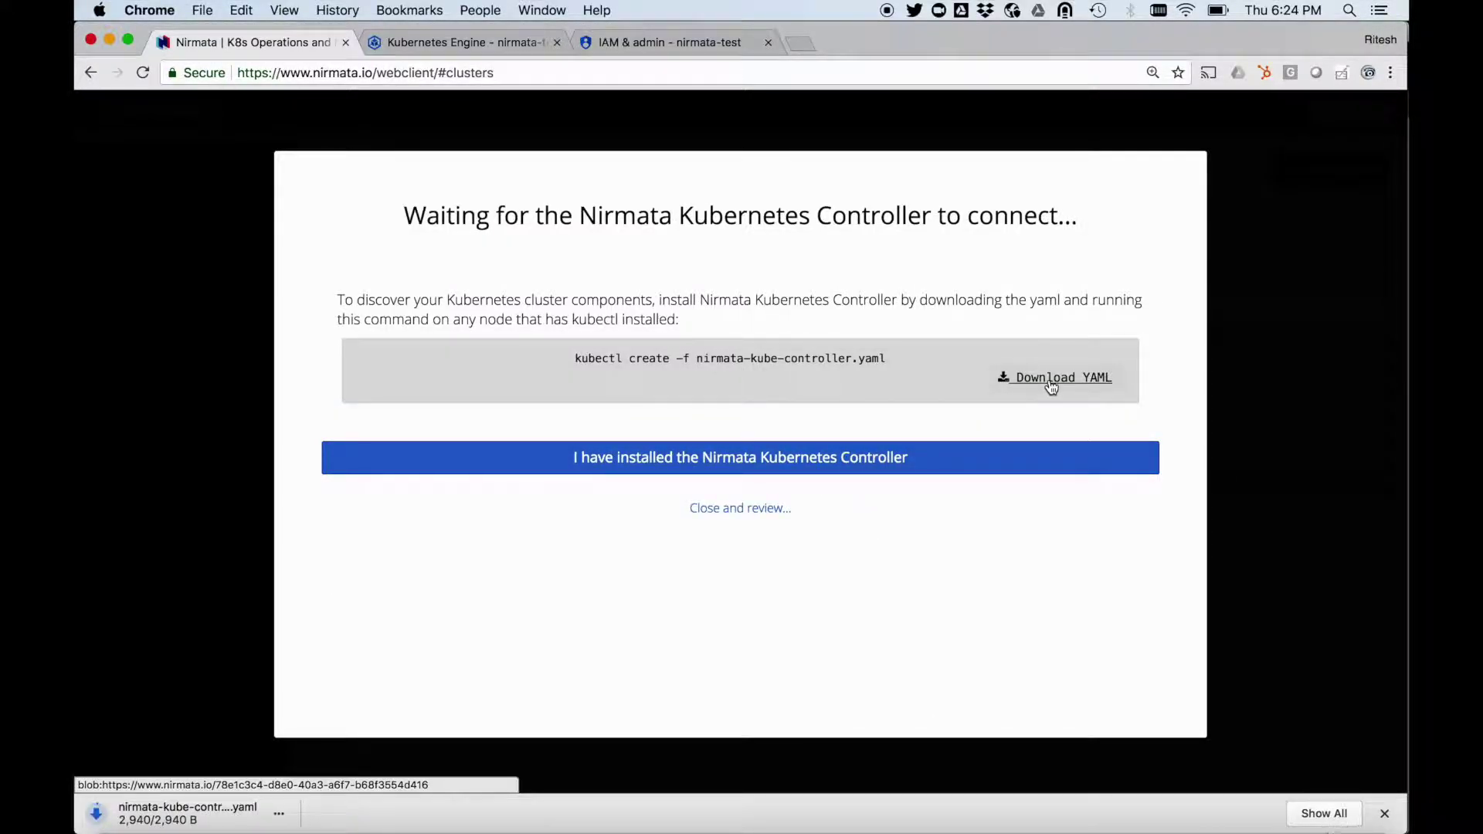
{"action": "left_click", "coordinate": [279, 815]}
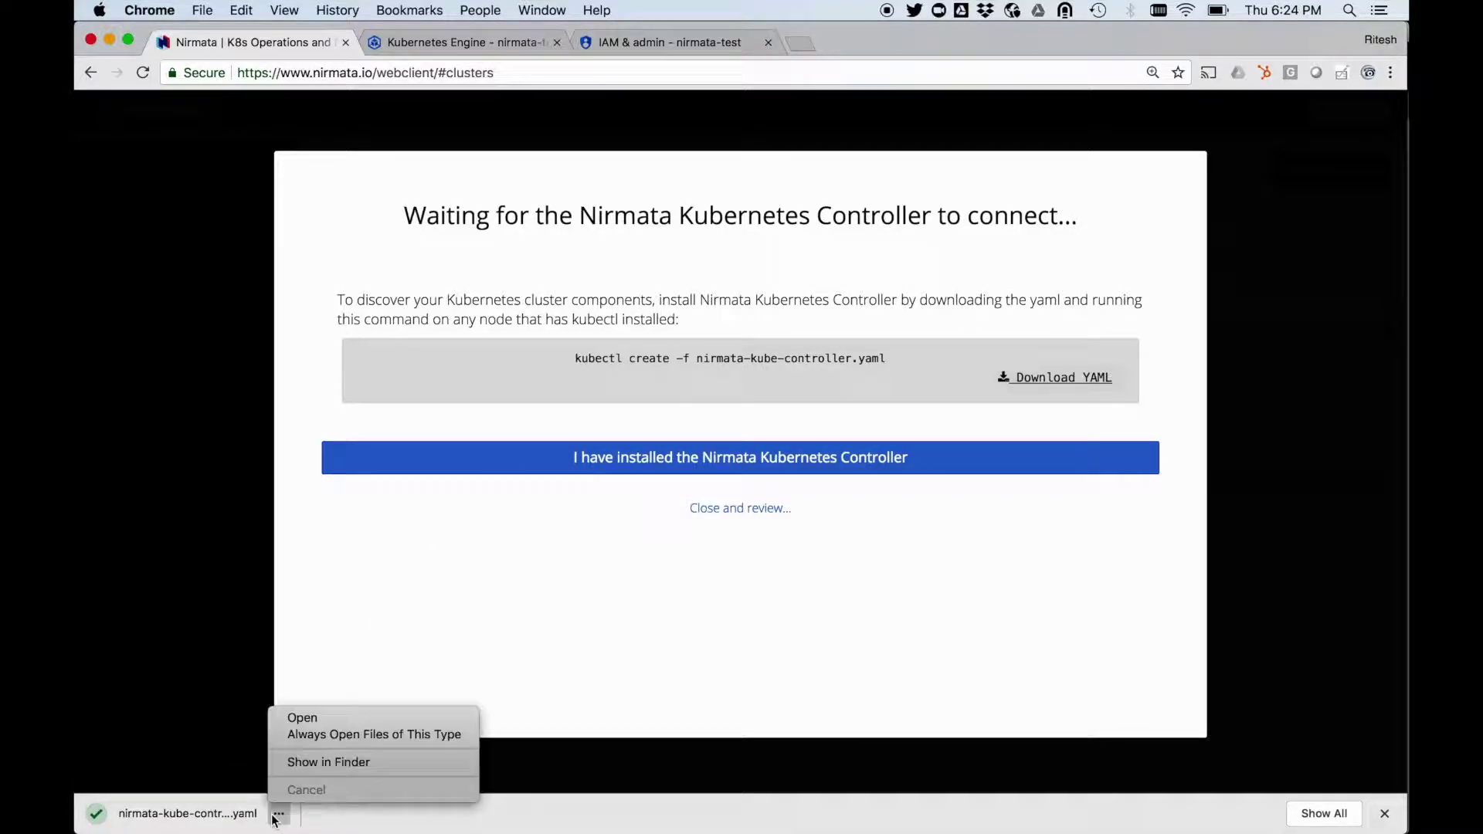
{"action": "left_click", "coordinate": [325, 718]}
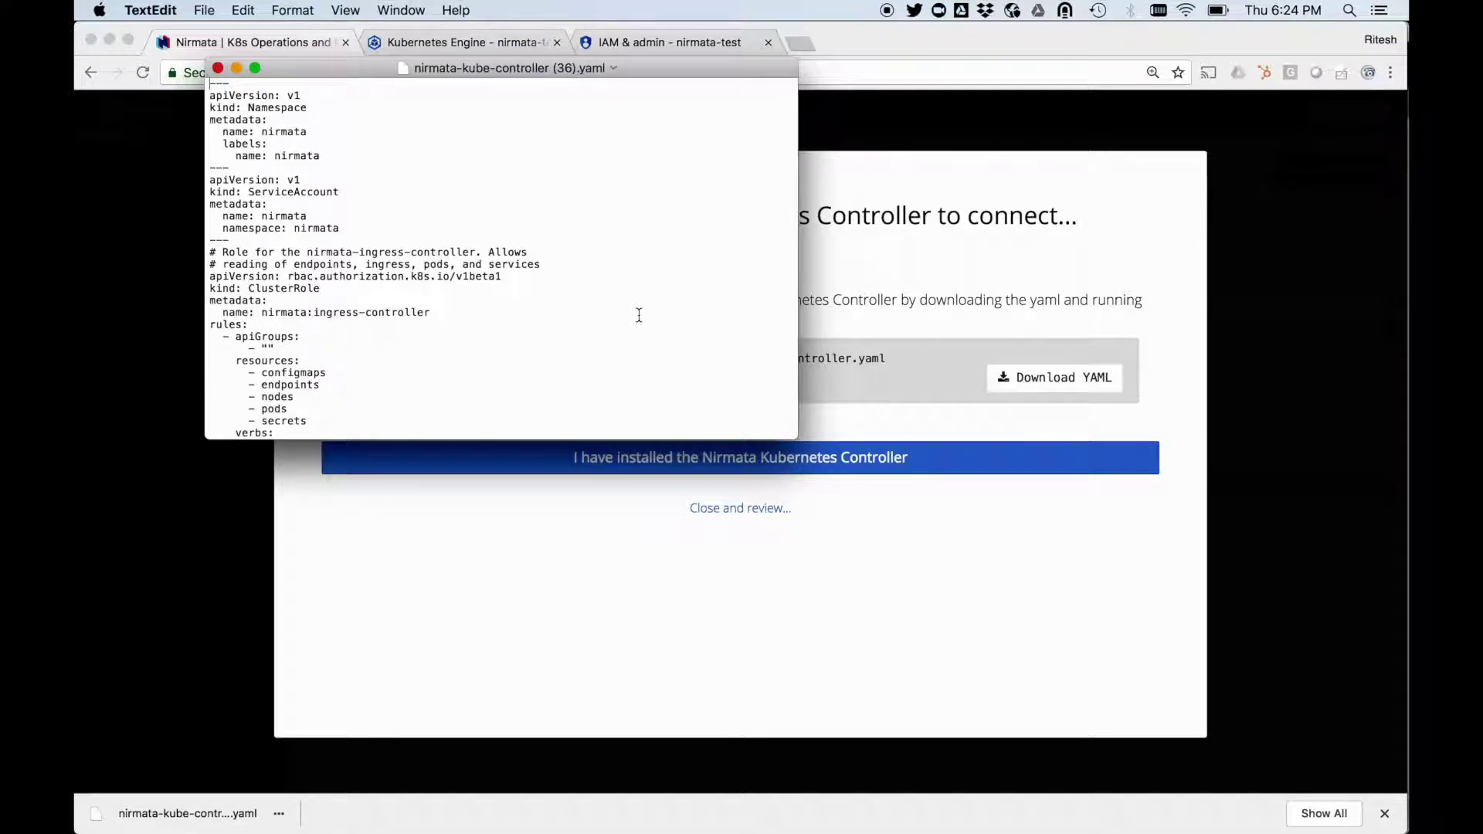
{"action": "key", "text": "super+a"}
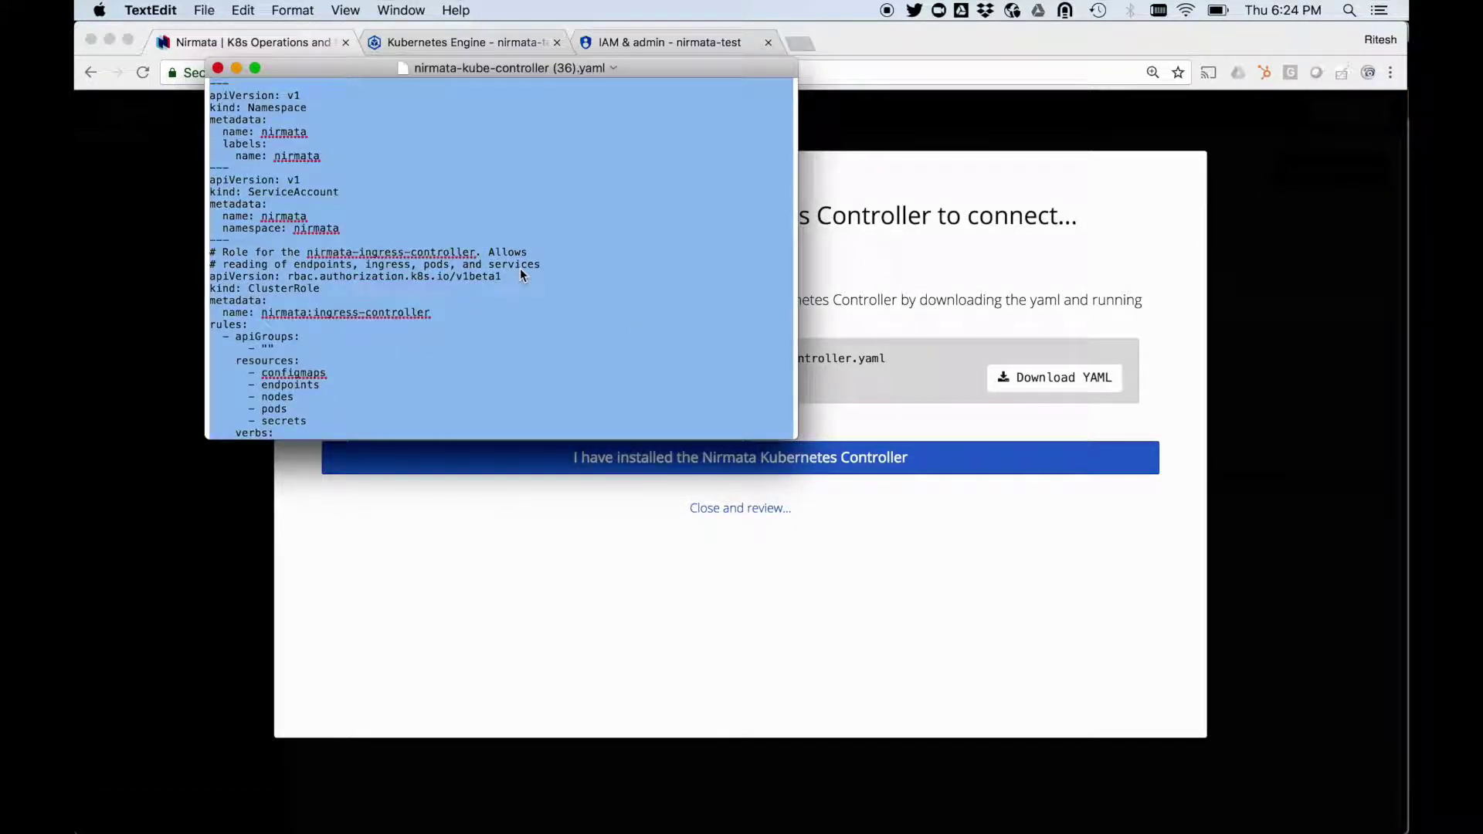
Switch to Google Cloud Shell, create nirmata.yaml with vi, paste in the controller definition and save the file.
{"action": "left_click", "coordinate": [412, 42]}
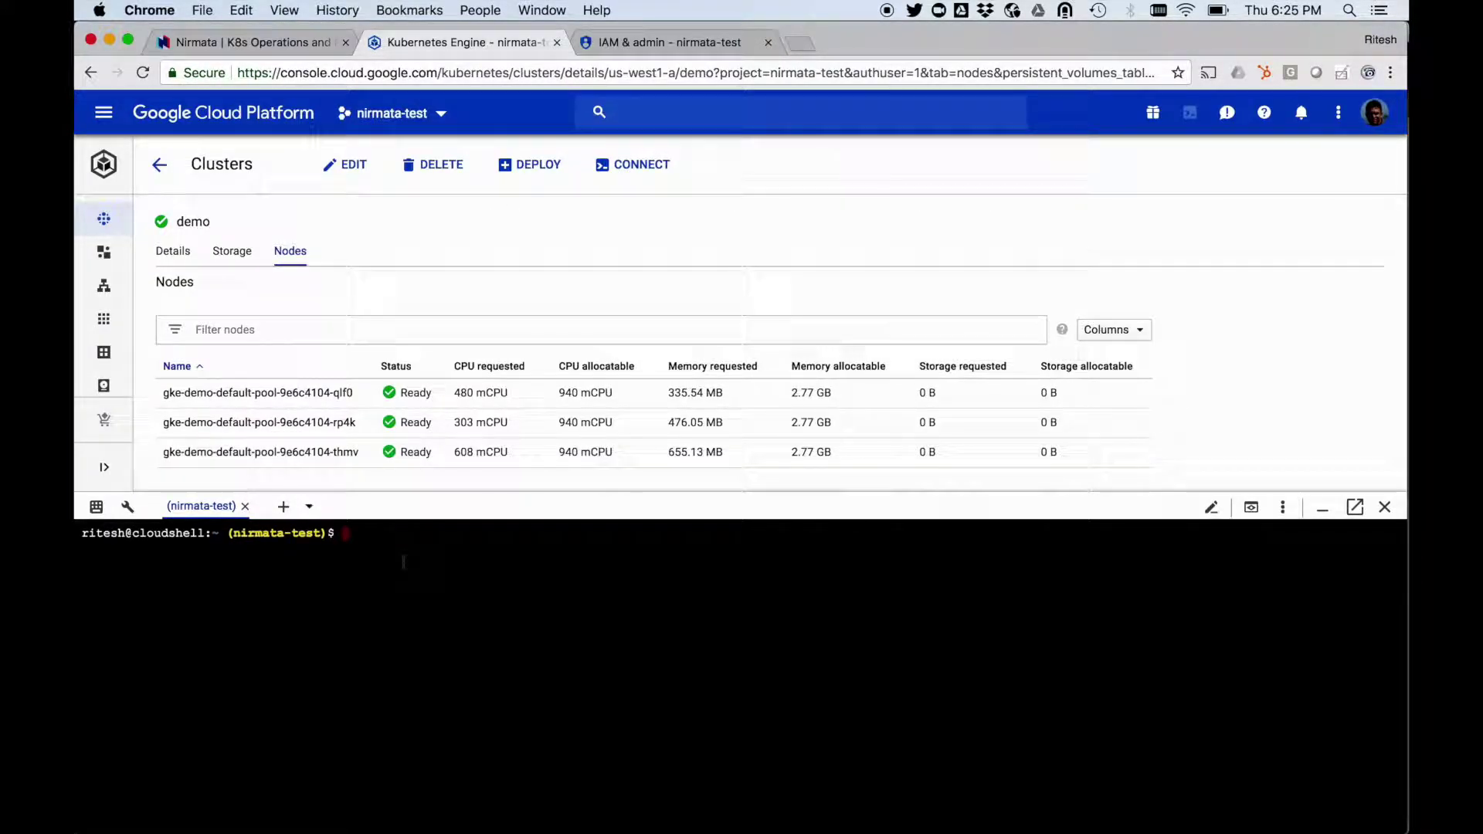
{"action": "type", "text": "nirmata.yaml"}
{"action": "key", "text": "Return"}
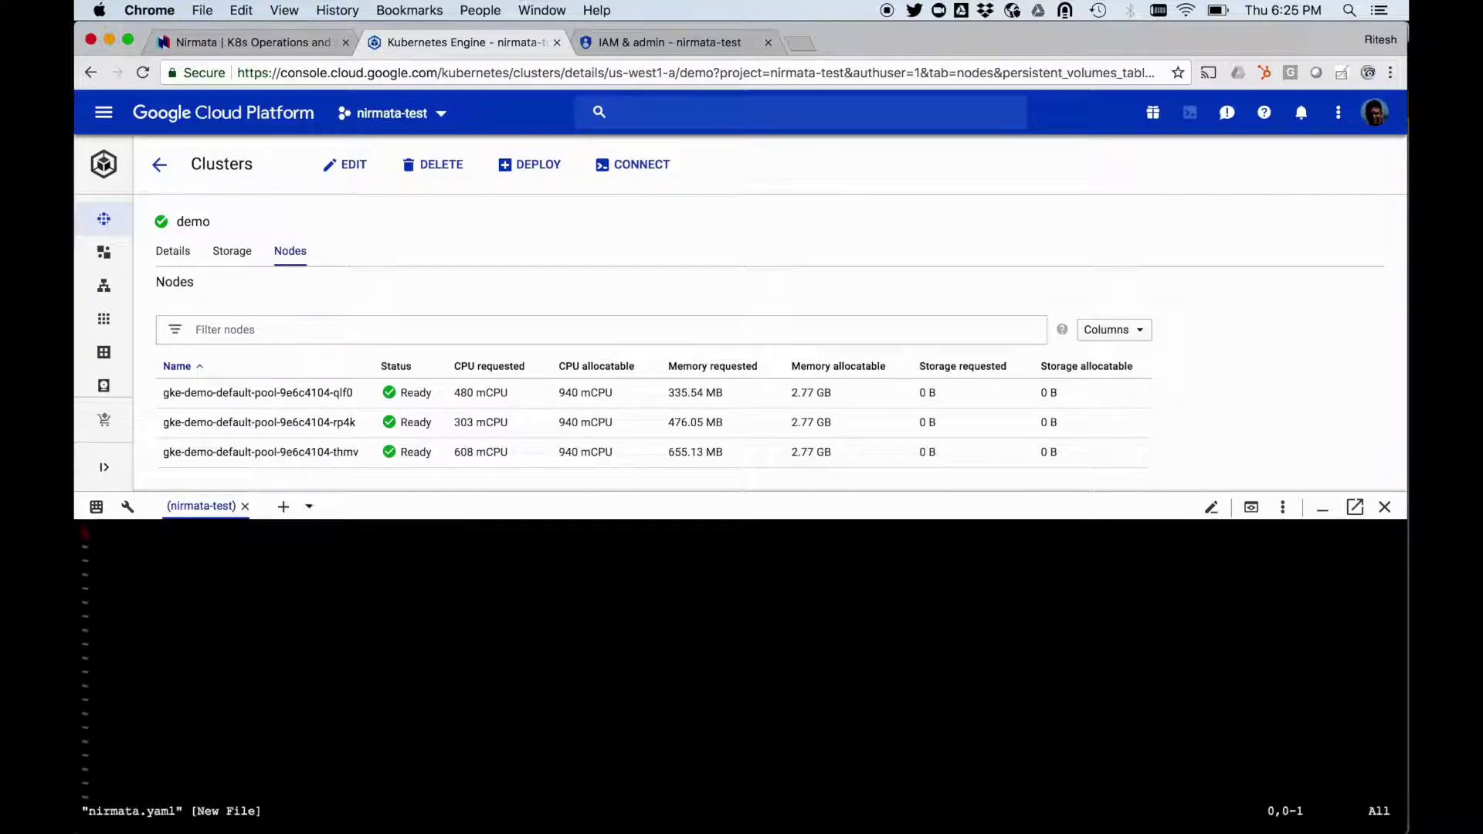
{"action": "key", "text": "i"}
{"action": "key", "text": "super+v"}
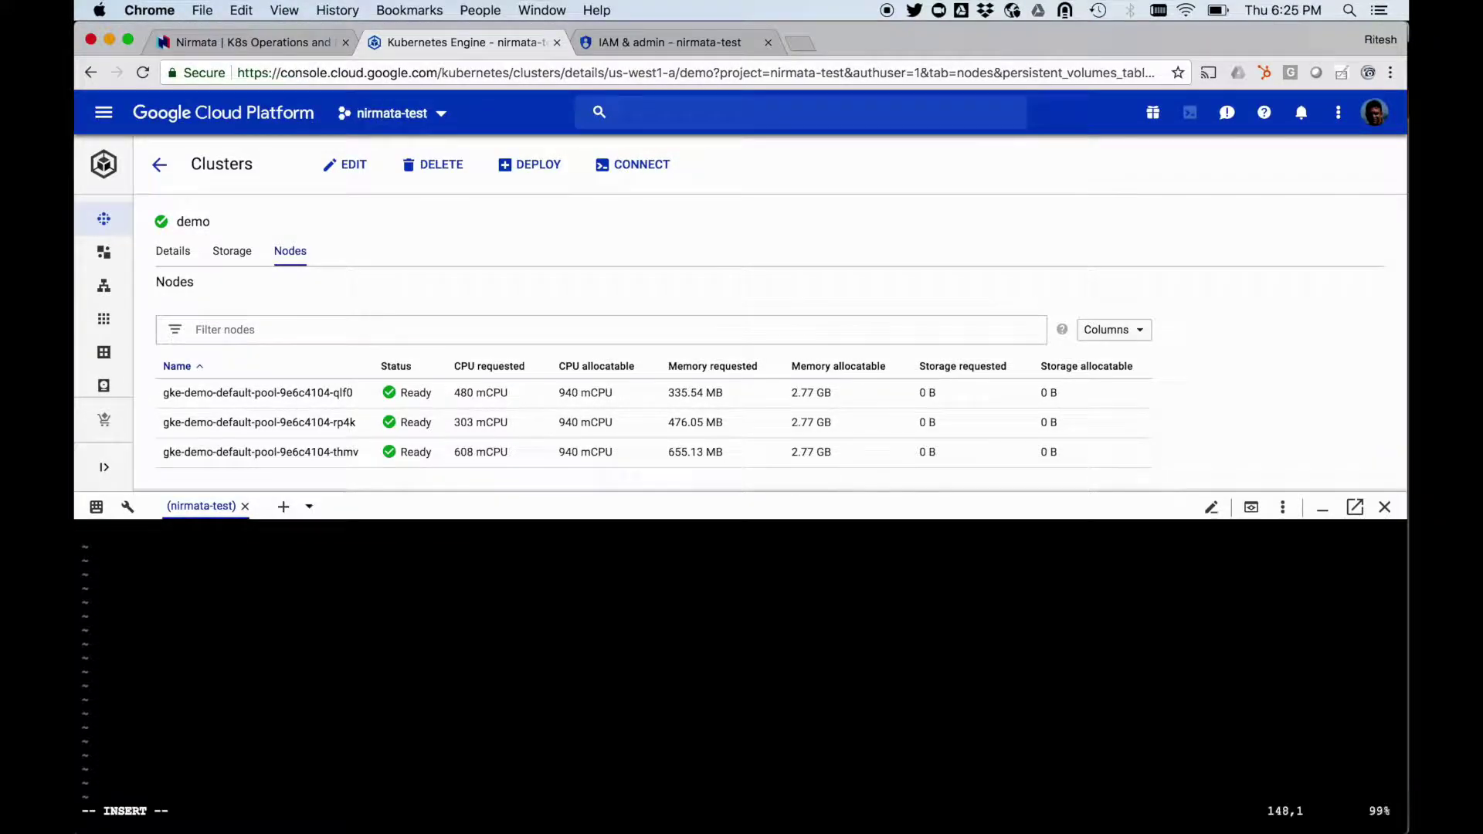
{"action": "key", "text": "Escape"}
{"action": "type", "text": ":wq"}
{"action": "key", "text": "Return"}
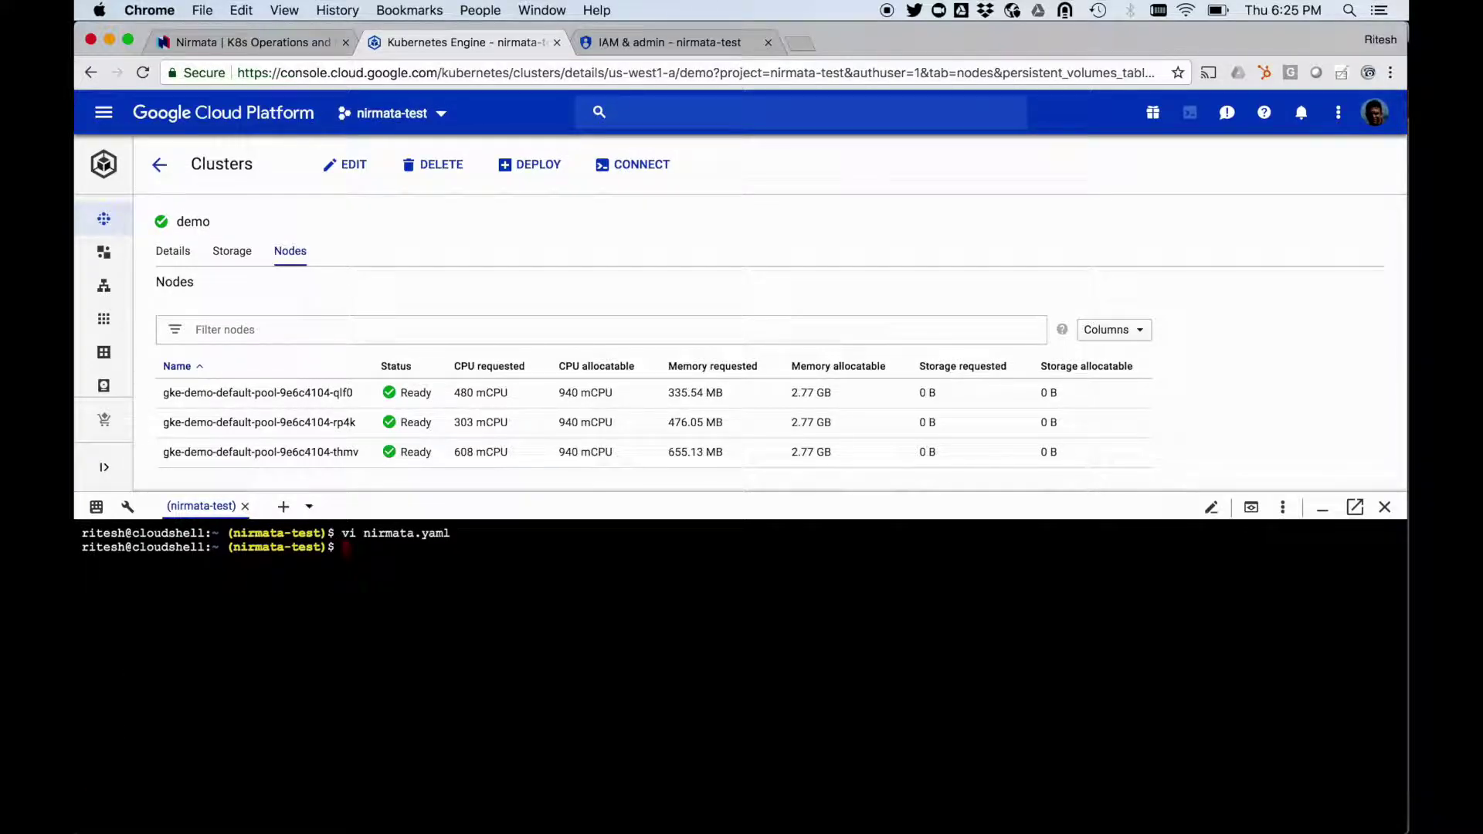
Install the controller on the cluster by running kubectl create -f nirmata.yaml.
{"action": "type", "text": "kubectl create -f ni"}
{"action": "key", "text": "Tab"}
{"action": "key", "text": "Return"}
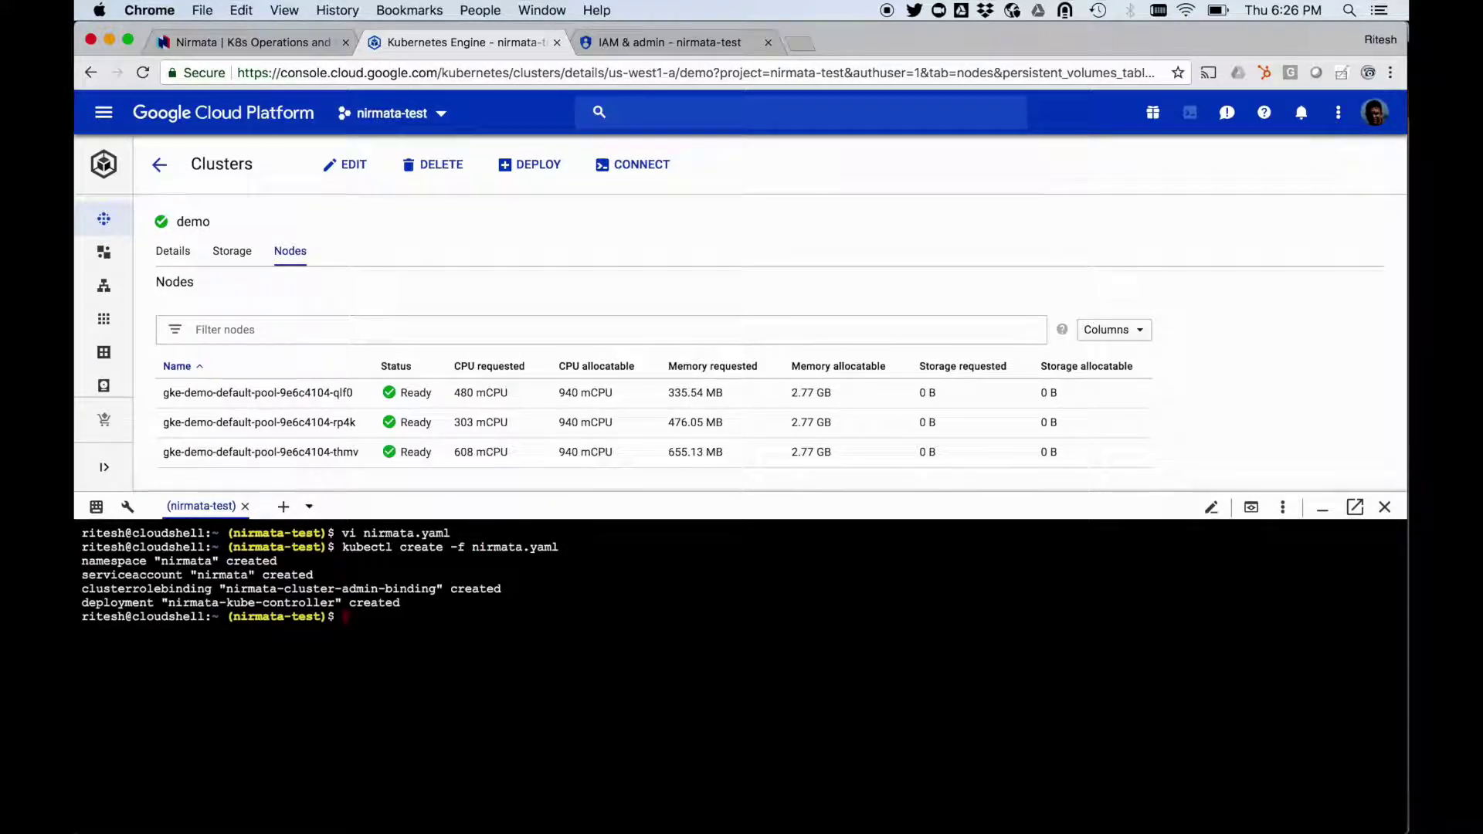
Return to Nirmata, confirm that the Kubernetes controller has been installed and open the cluster's details.
{"action": "left_click", "coordinate": [293, 42]}
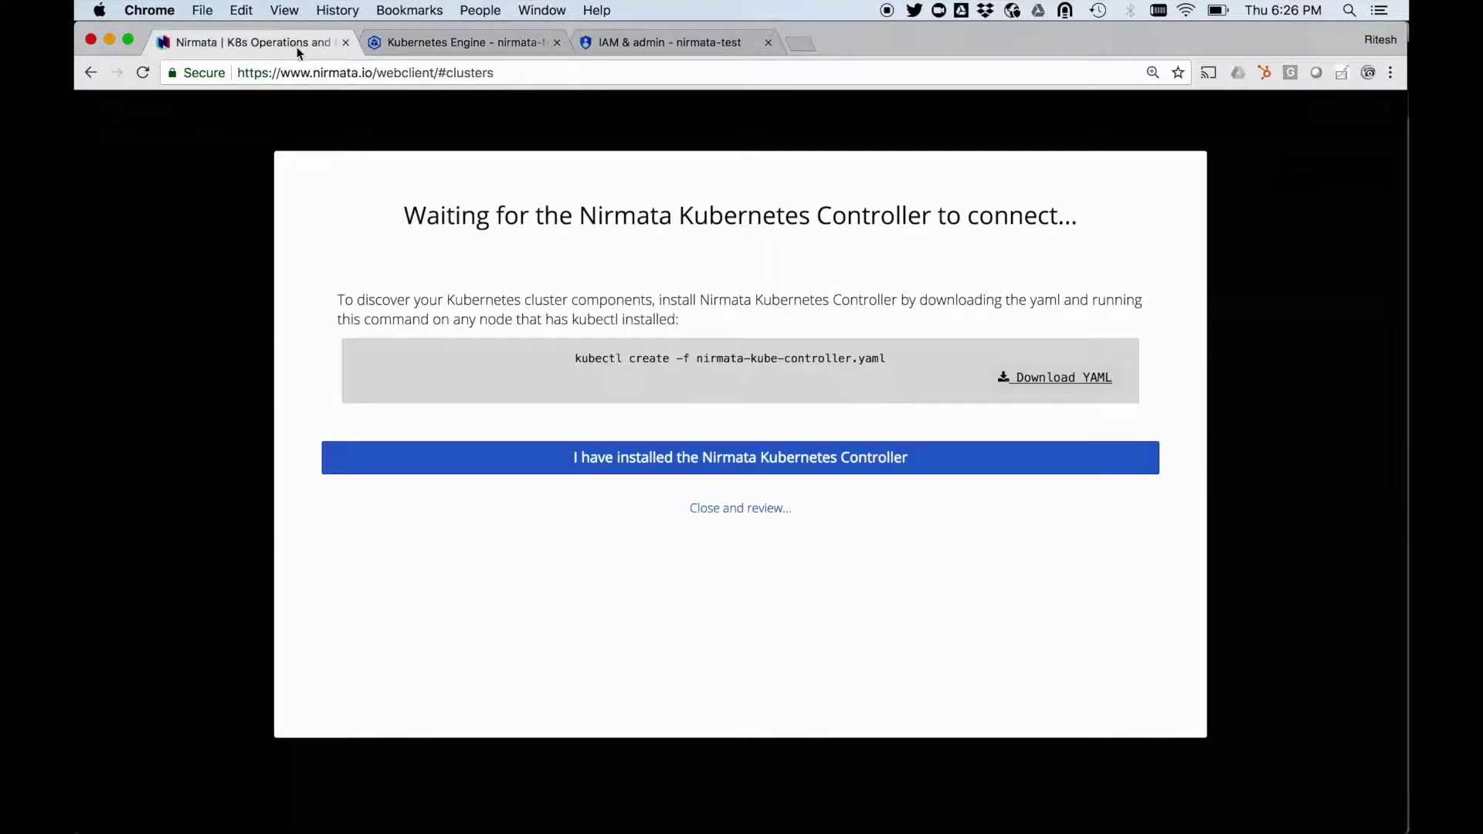
{"action": "left_click", "coordinate": [736, 460]}
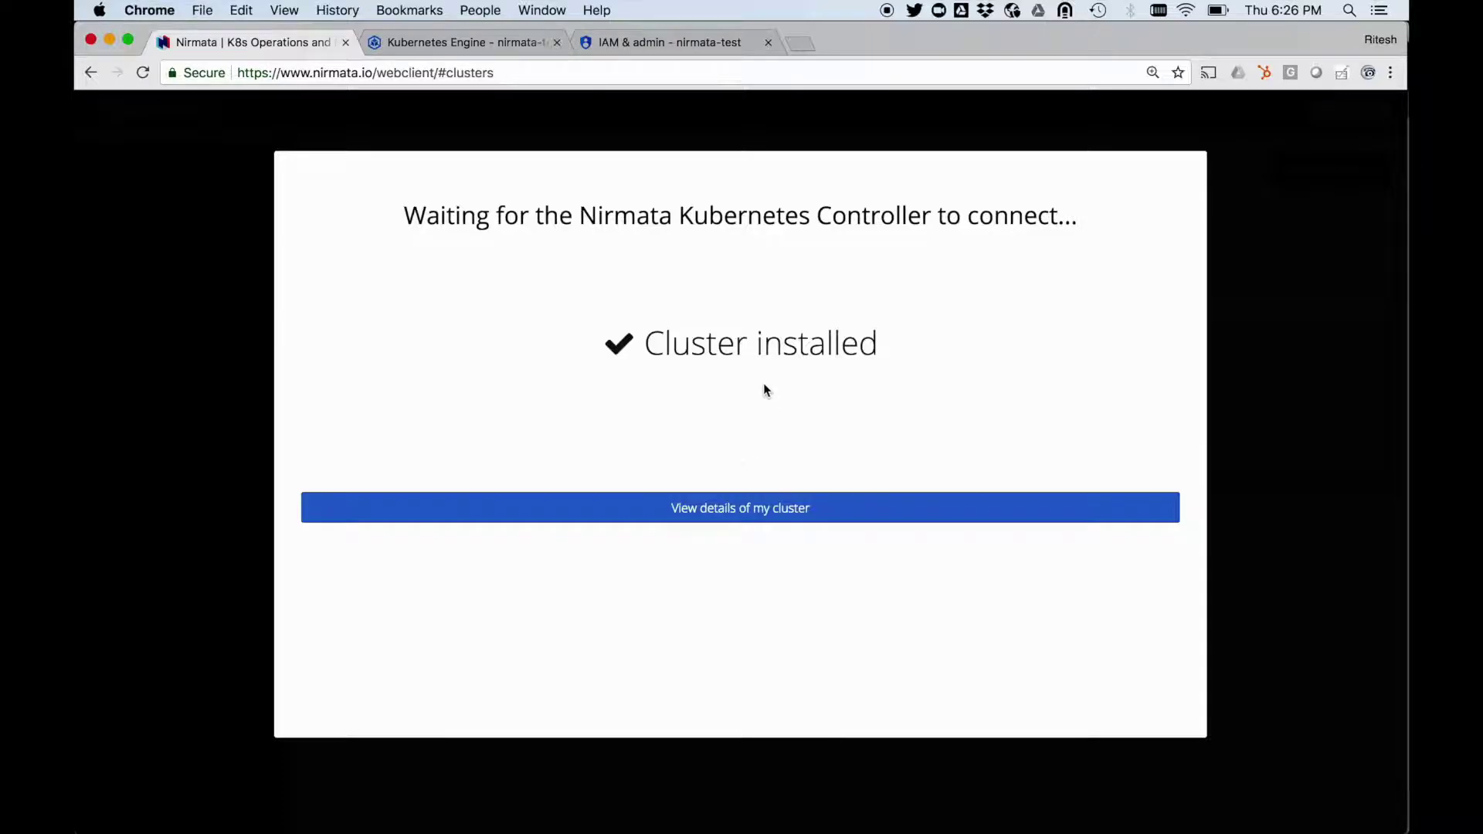
{"action": "left_click", "coordinate": [748, 516]}
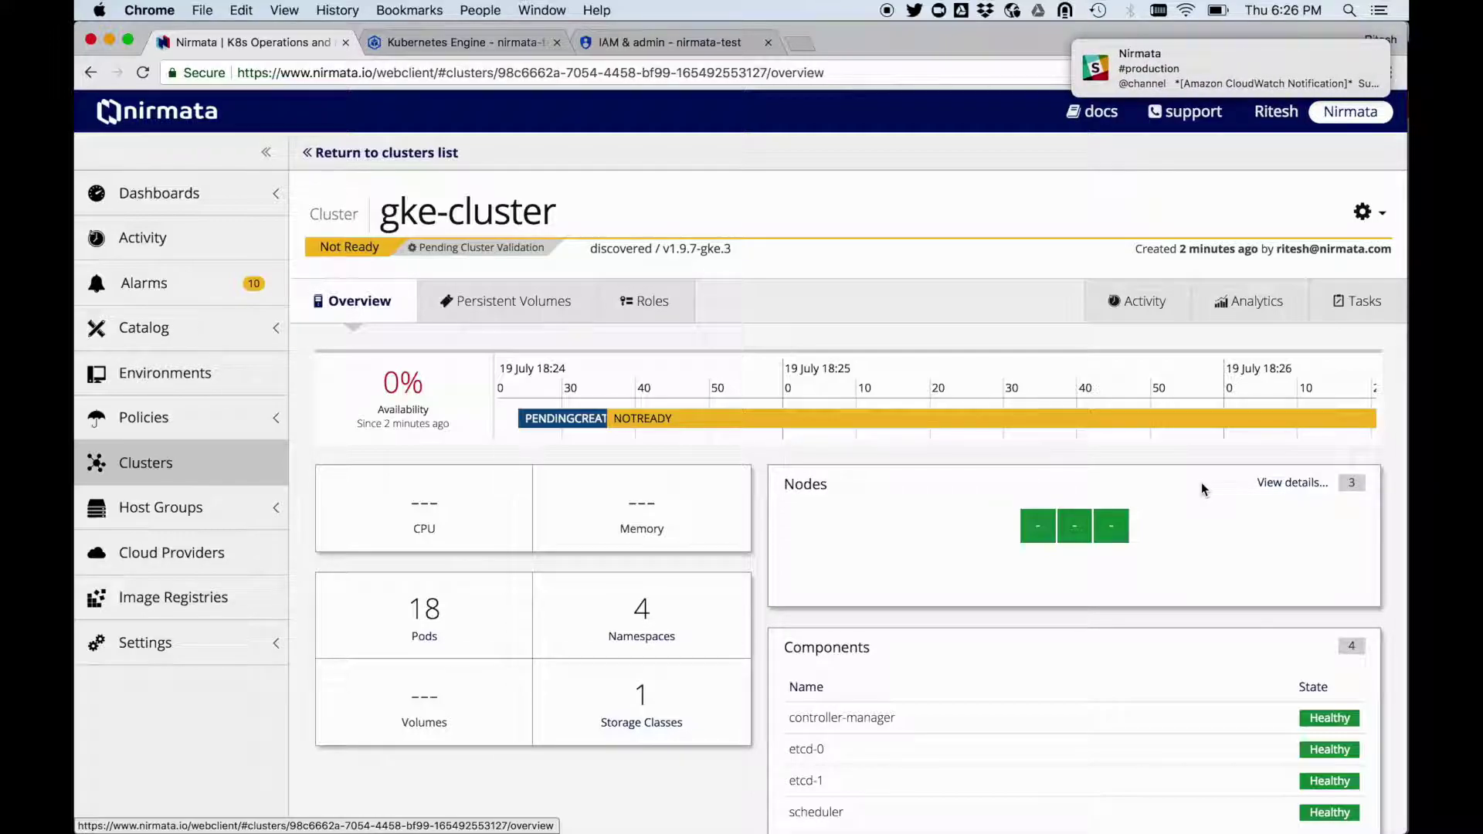
Check the subtasks of gke-cluster's validation task and return to the cluster overview.
{"action": "left_click", "coordinate": [1327, 308]}
{"action": "left_click", "coordinate": [329, 408]}
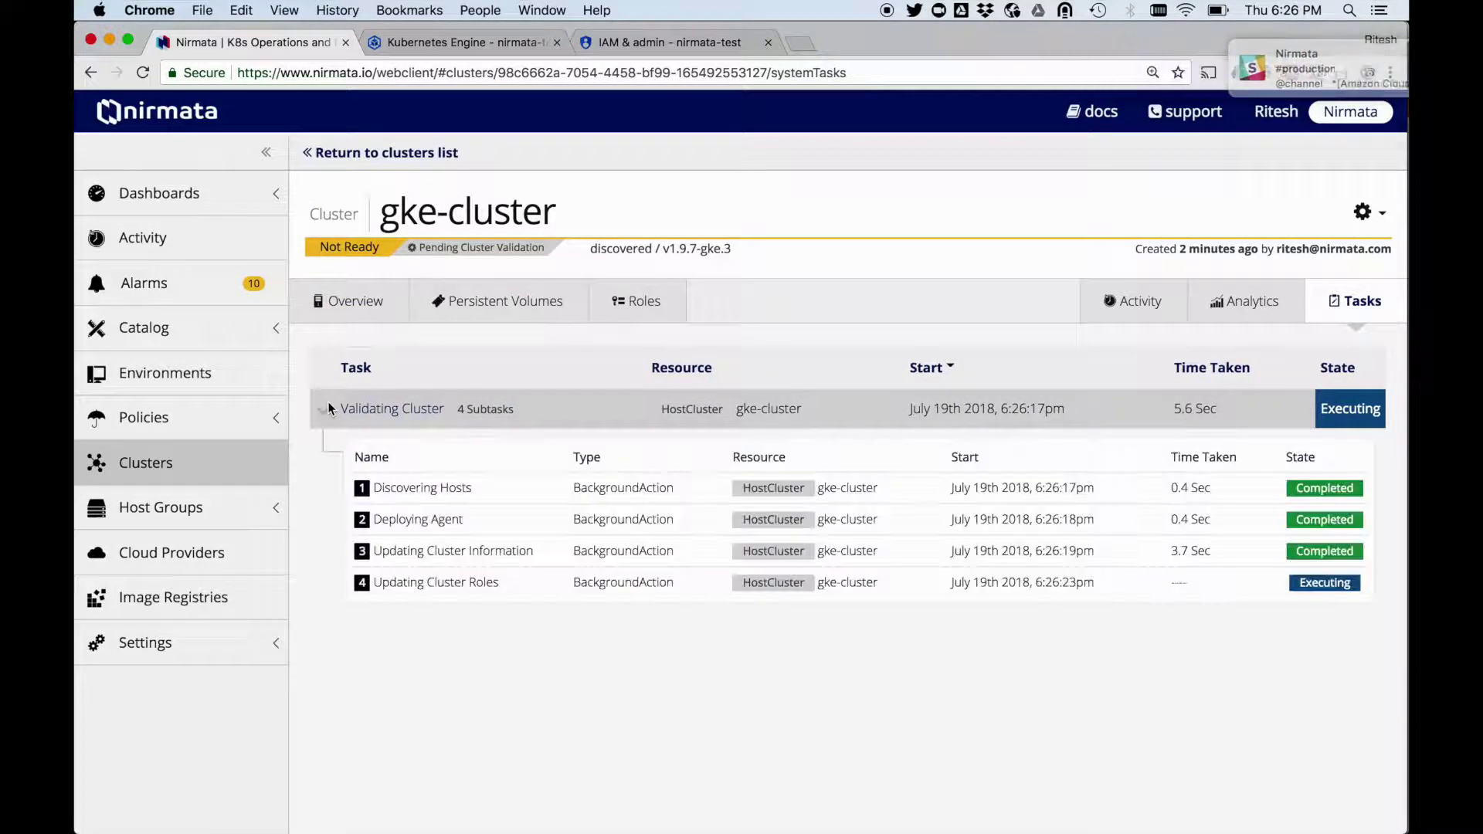
{"action": "left_click", "coordinate": [351, 300]}
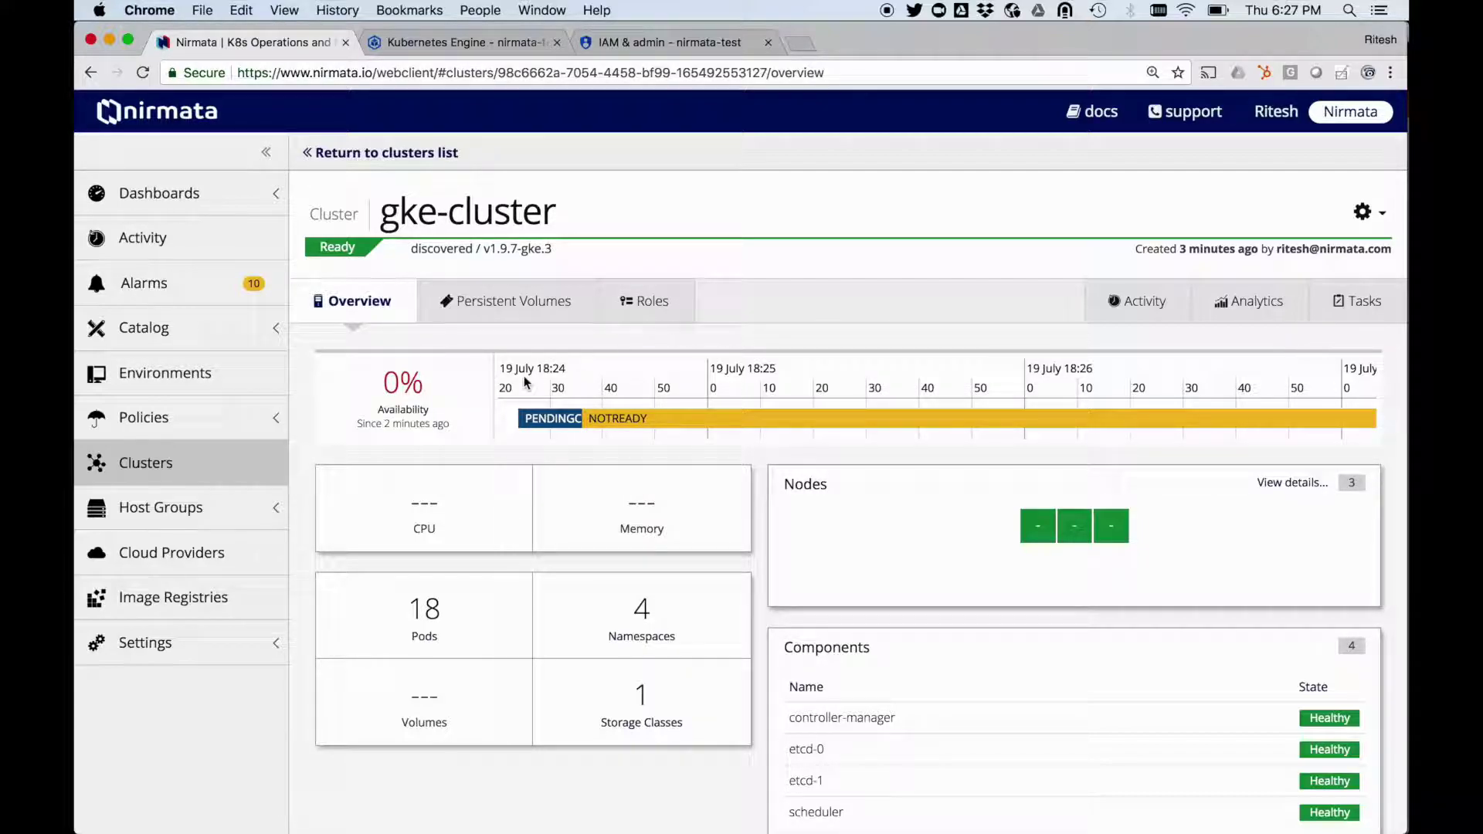
Browse the application catalog and look at the new application form without adding an application.
{"action": "left_click", "coordinate": [208, 340]}
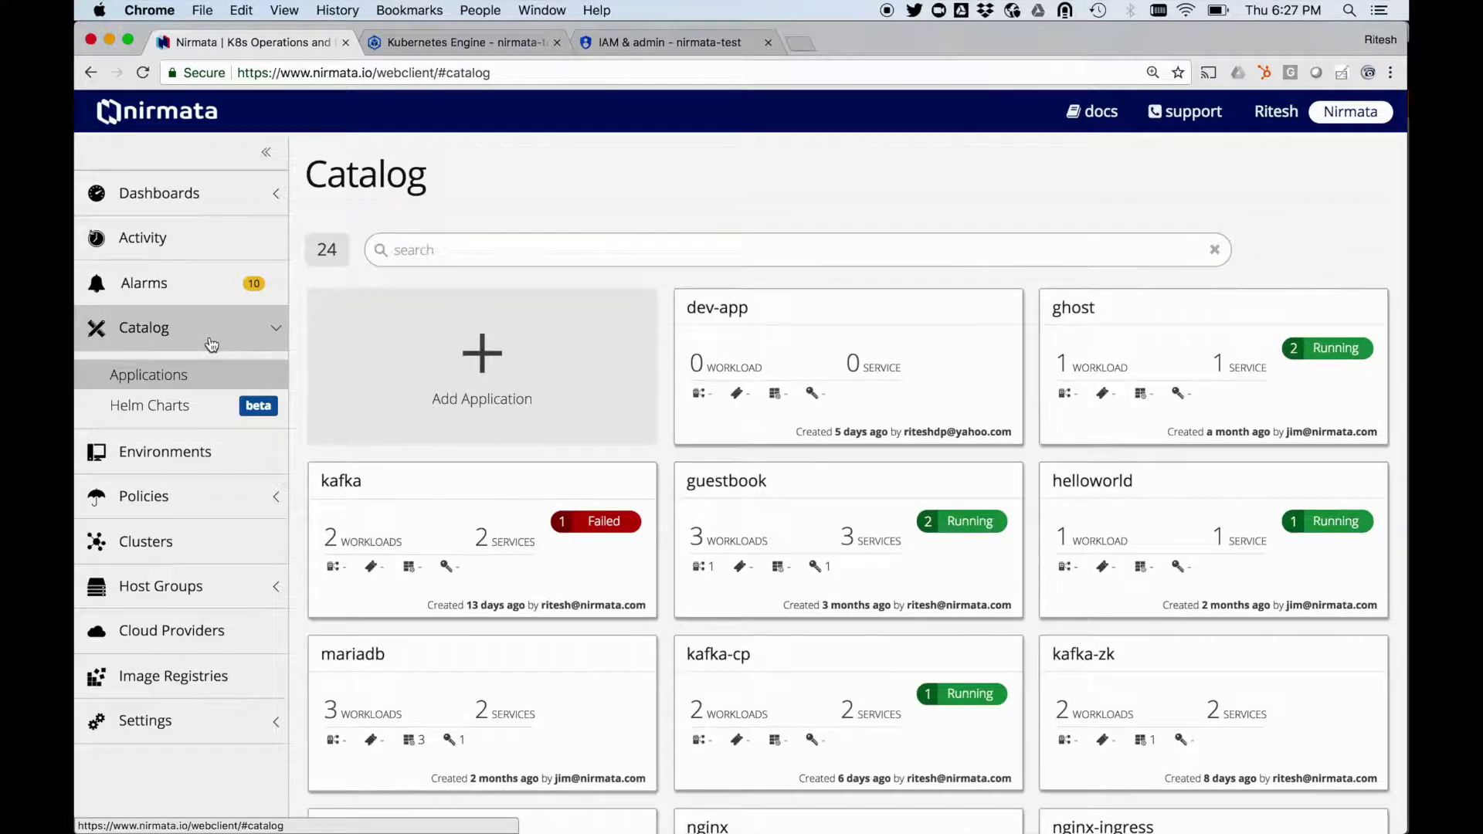
{"action": "scroll", "coordinate": [696, 420], "scroll_direction": "down", "scroll_amount": 3}
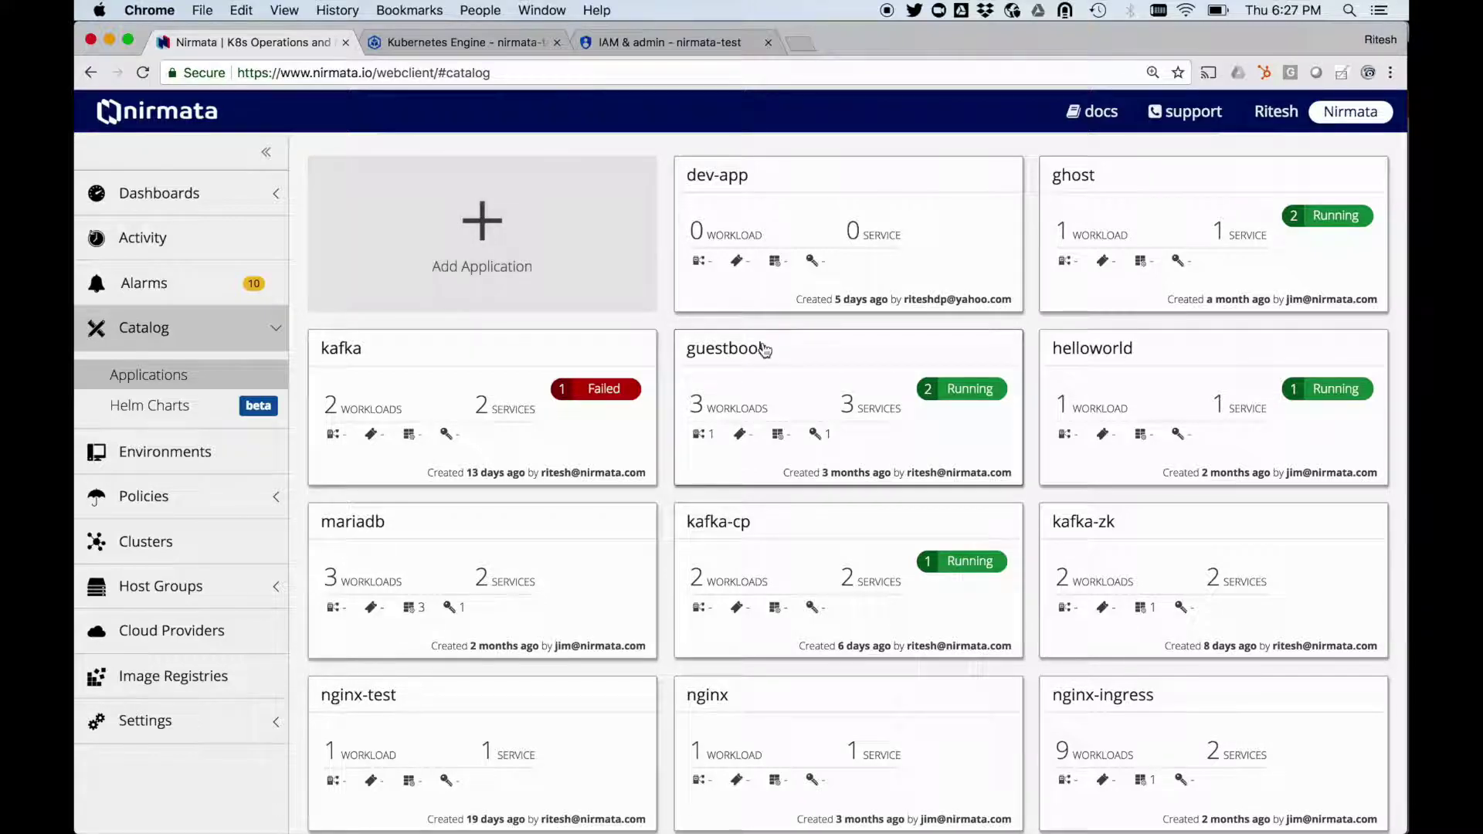
{"action": "scroll", "coordinate": [761, 347], "scroll_direction": "up", "scroll_amount": 3}
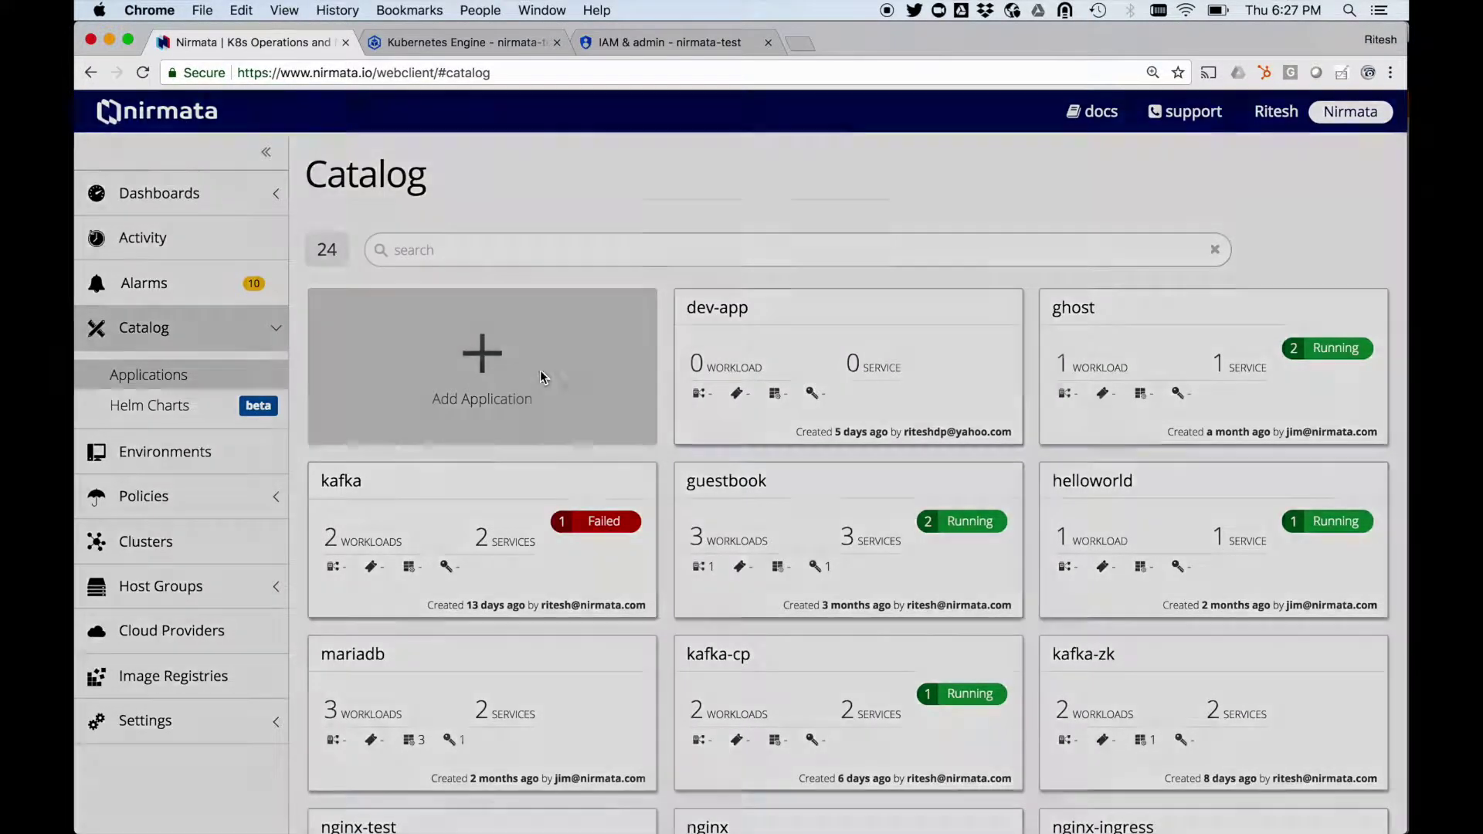
{"action": "left_click", "coordinate": [540, 370]}
{"action": "left_click", "coordinate": [317, 540]}
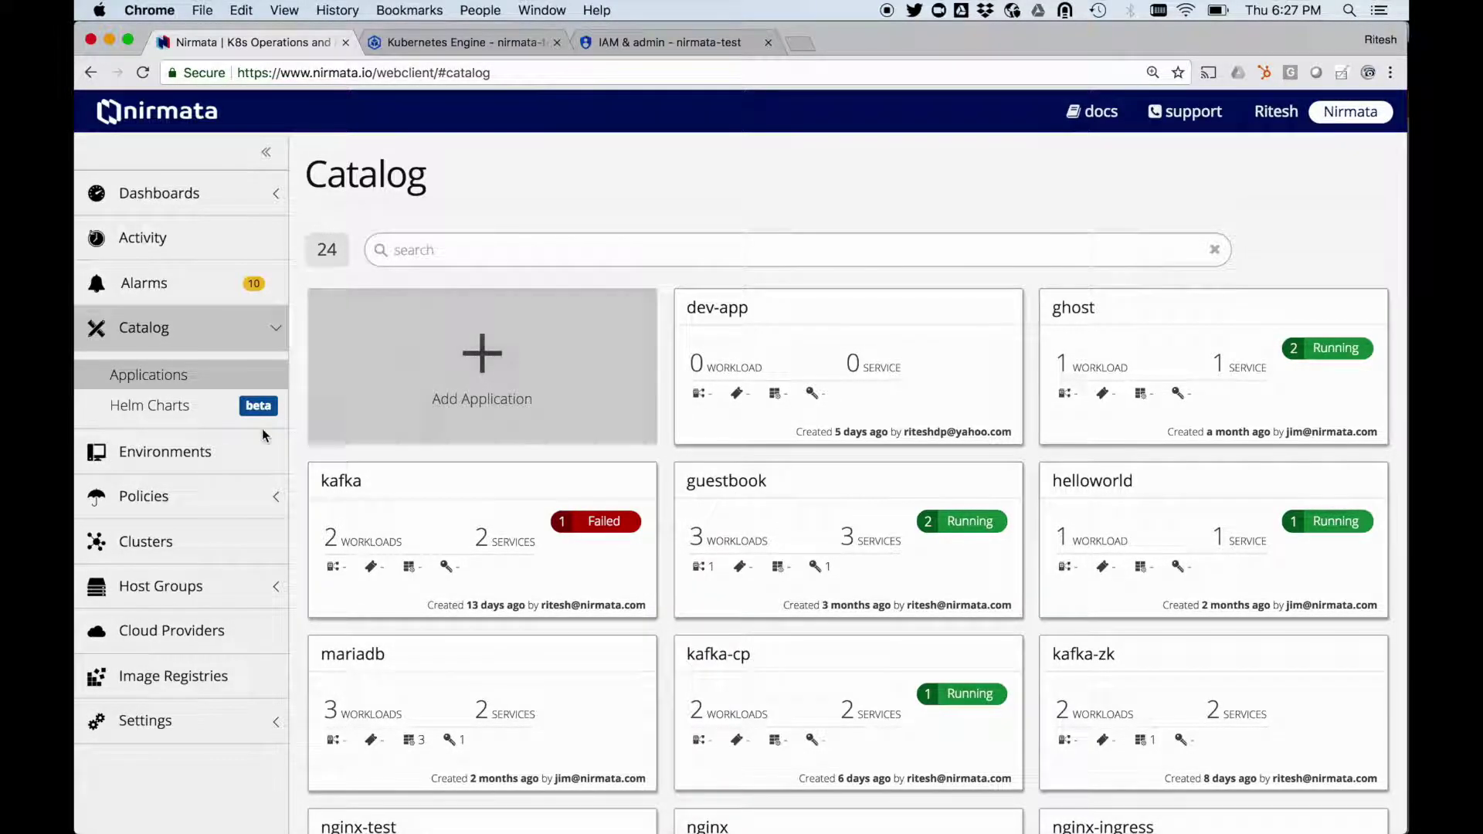
Add an environment named gke-environment on gke-cluster with the Namespace per Application isolation level.
{"action": "left_click", "coordinate": [248, 448]}
{"action": "left_click", "coordinate": [1240, 174]}
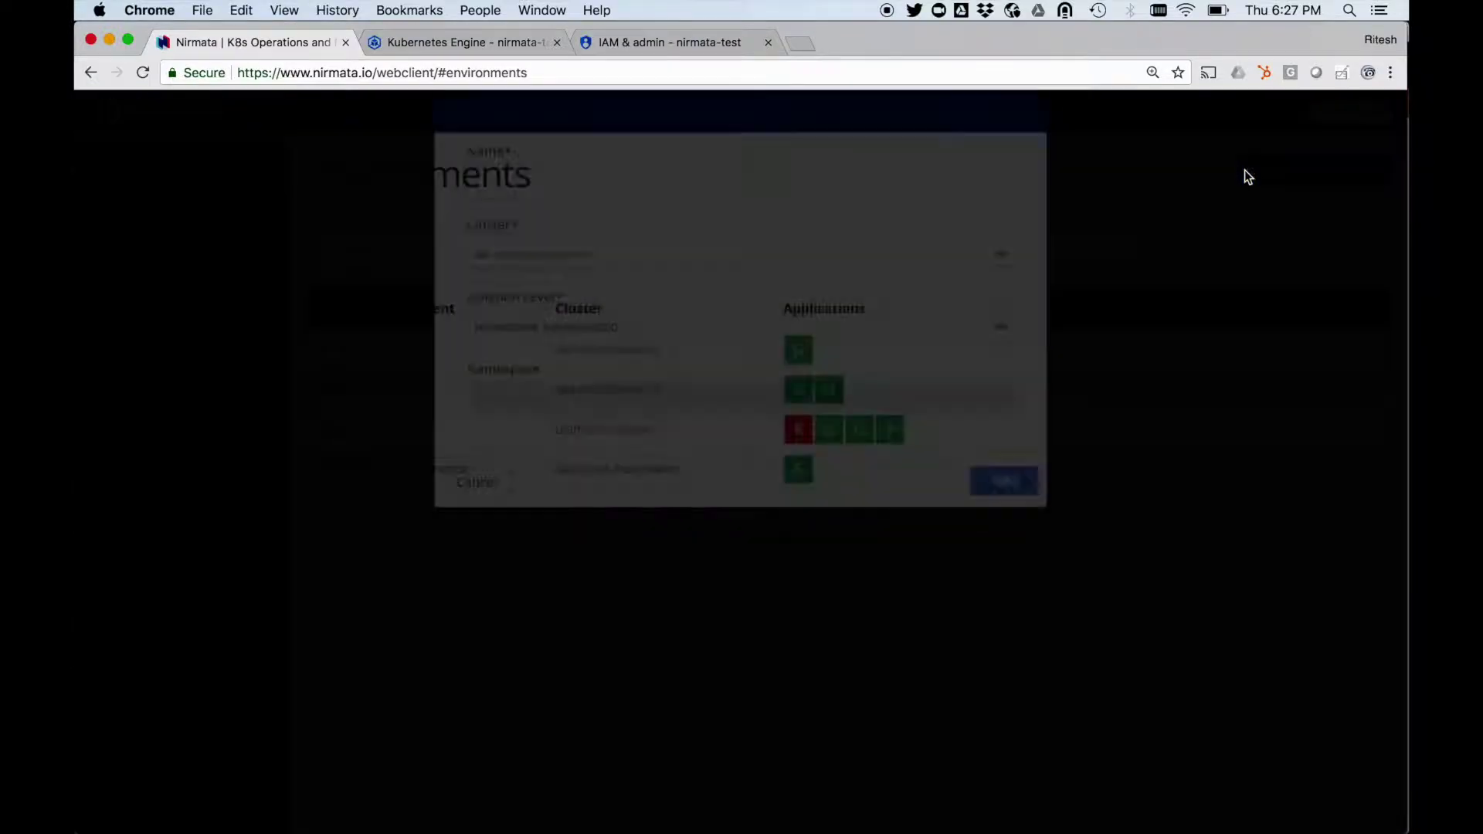
{"action": "left_click", "coordinate": [666, 262]}
{"action": "type", "text": "gke-environ"}
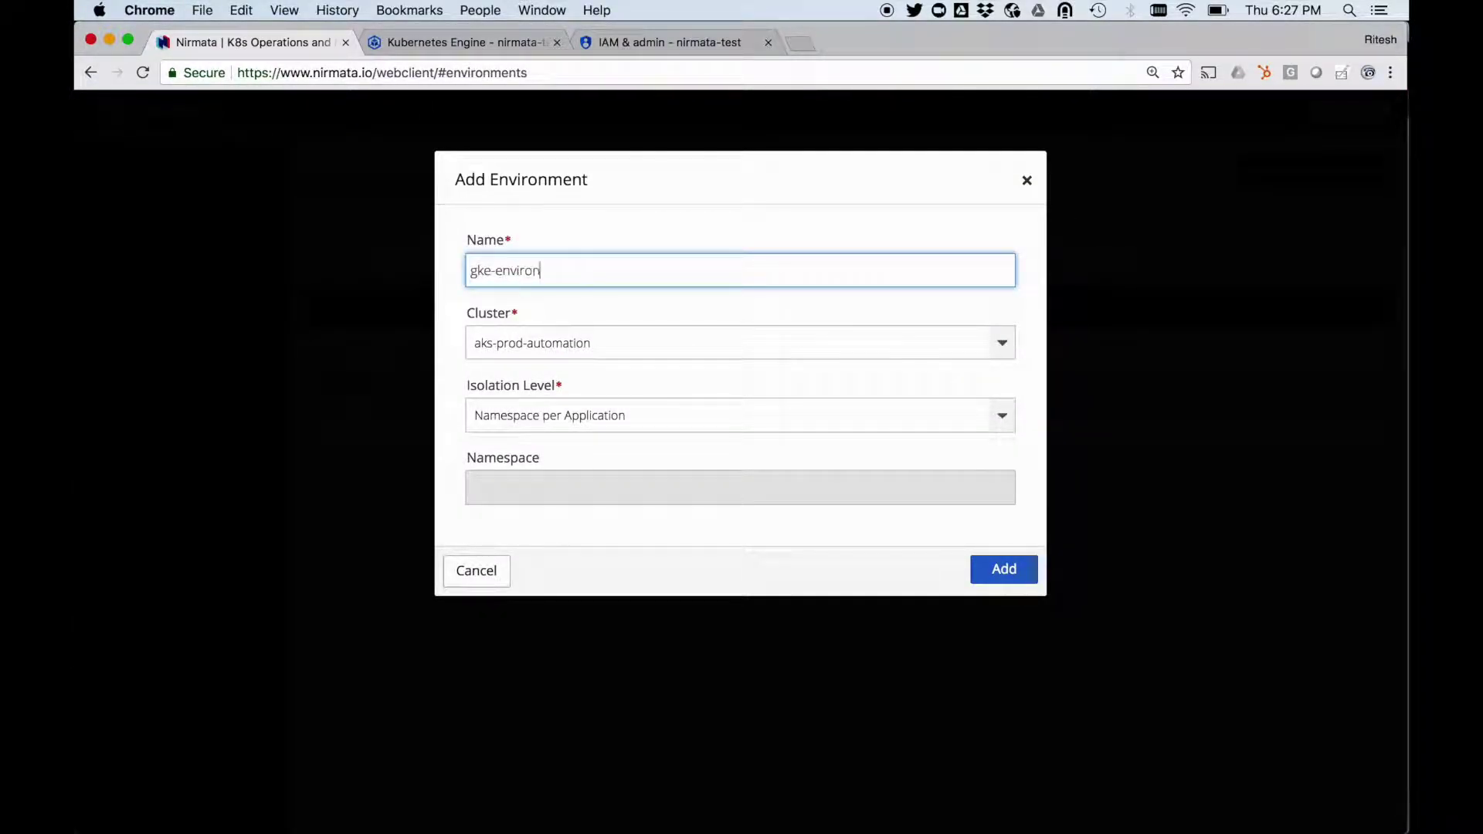
{"action": "left_click", "coordinate": [592, 341]}
{"action": "type", "text": "sd"}
{"action": "key", "text": "BackSpace"}
{"action": "key", "text": "BackSpace"}
{"action": "type", "text": "gke"}
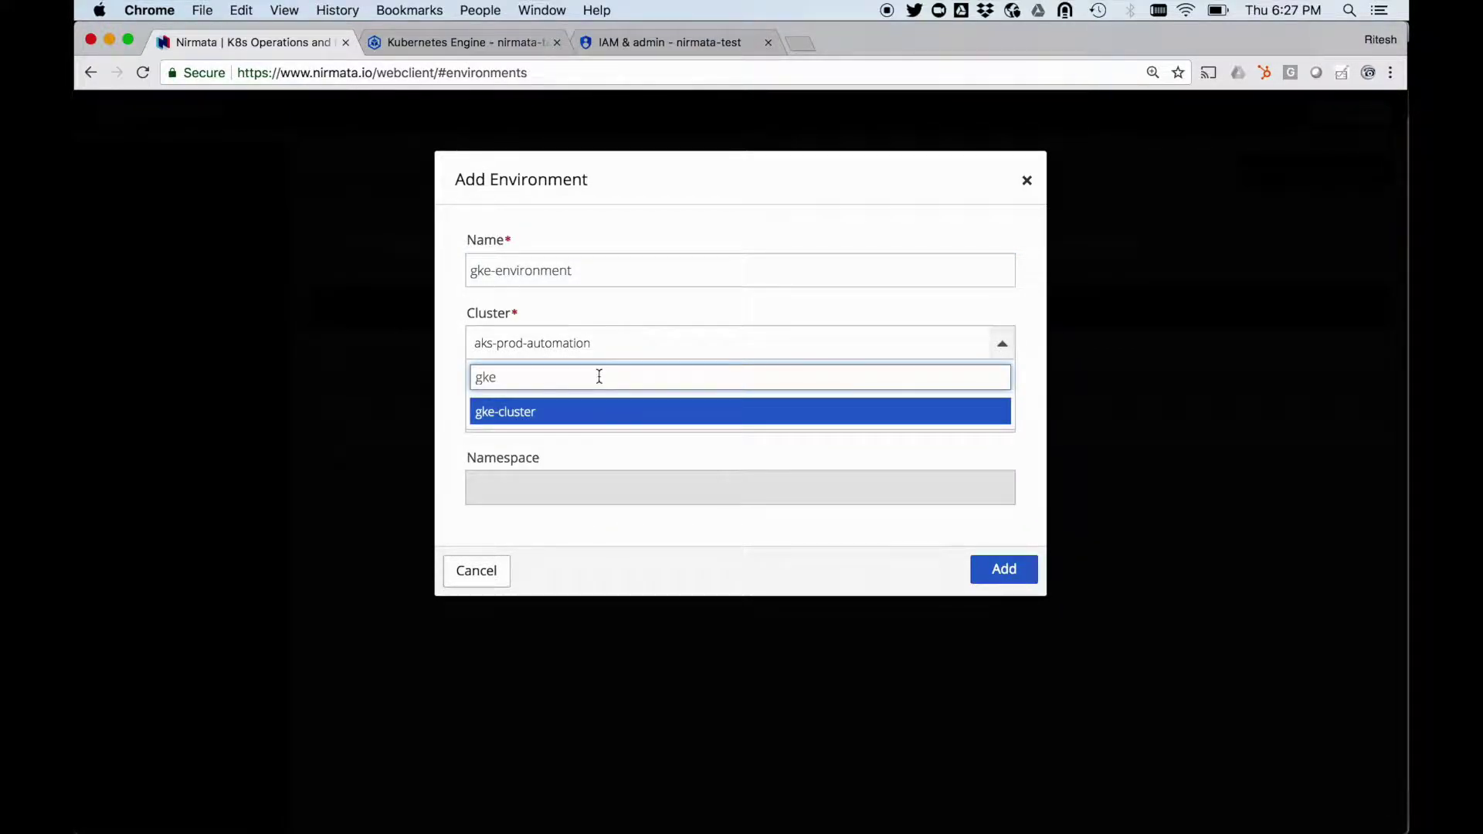
{"action": "left_click", "coordinate": [583, 415]}
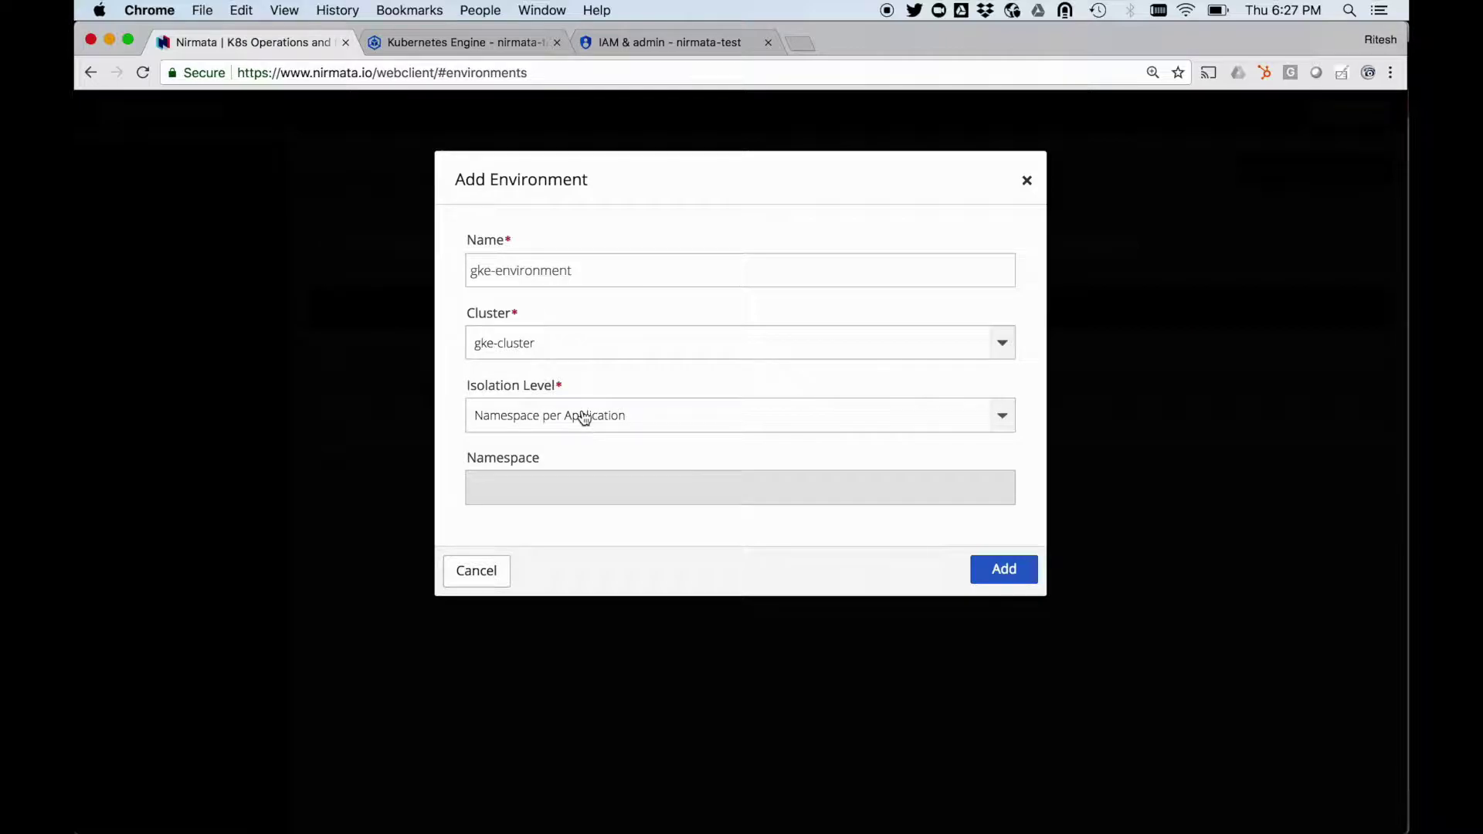
{"action": "left_click", "coordinate": [989, 566]}
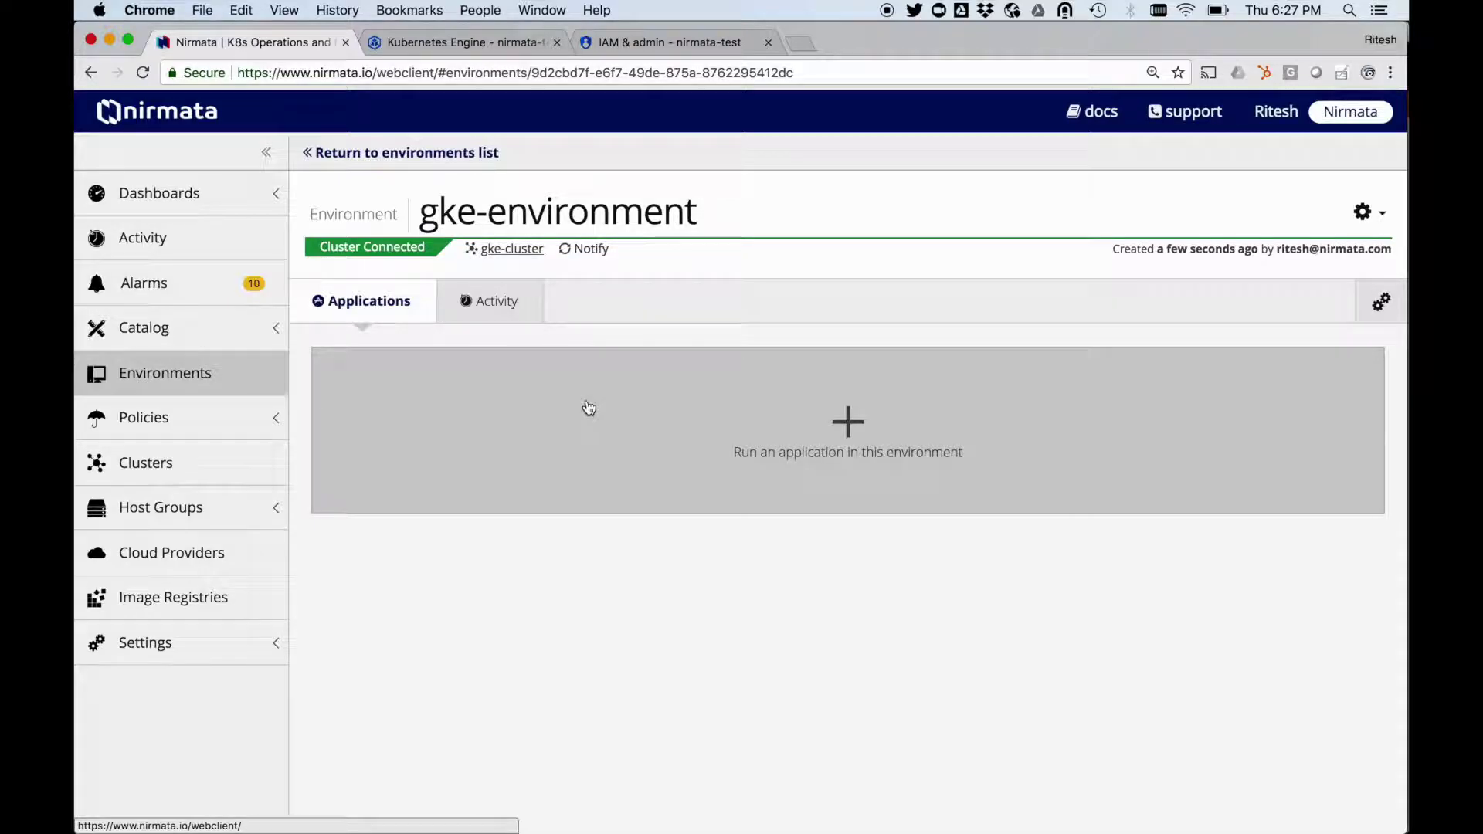
Open the guestbook application in the catalog and review its running instances and deployments.
{"action": "left_click", "coordinate": [241, 335]}
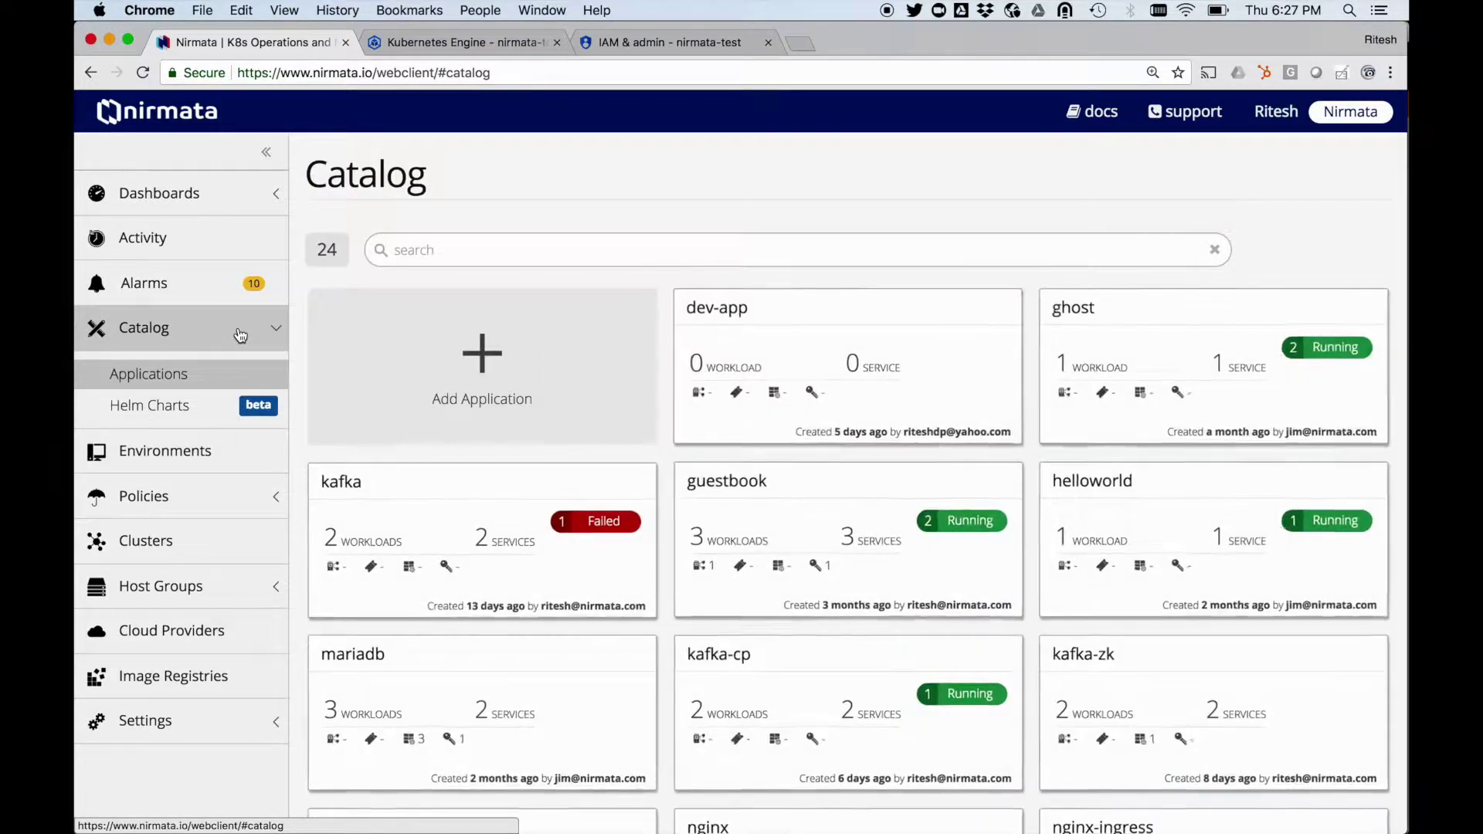
{"action": "left_click", "coordinate": [757, 485]}
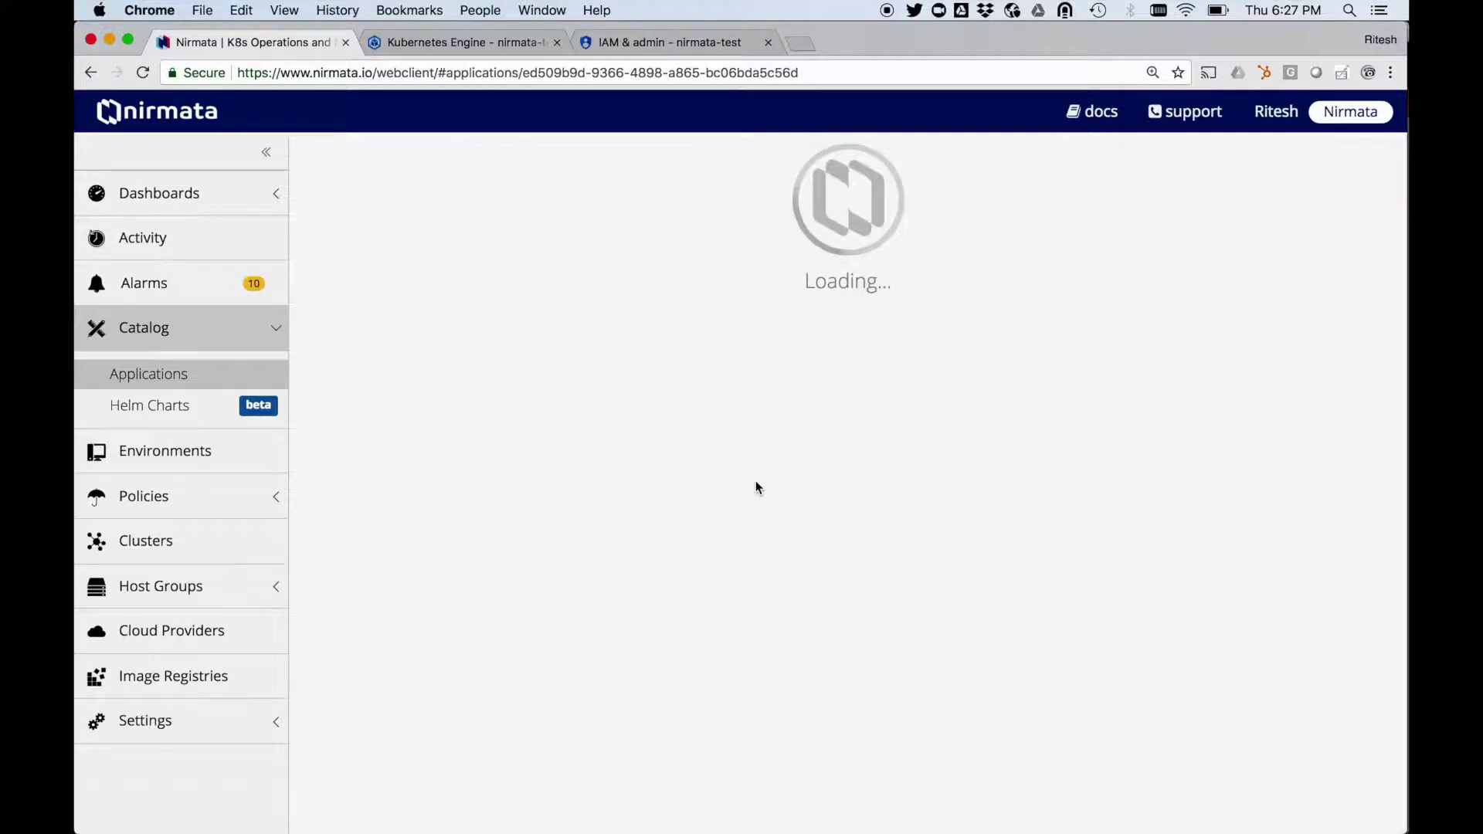
{"action": "scroll", "coordinate": [757, 486], "scroll_direction": "down", "scroll_amount": 3}
{"action": "scroll", "coordinate": [756, 487], "scroll_direction": "down", "scroll_amount": 3}
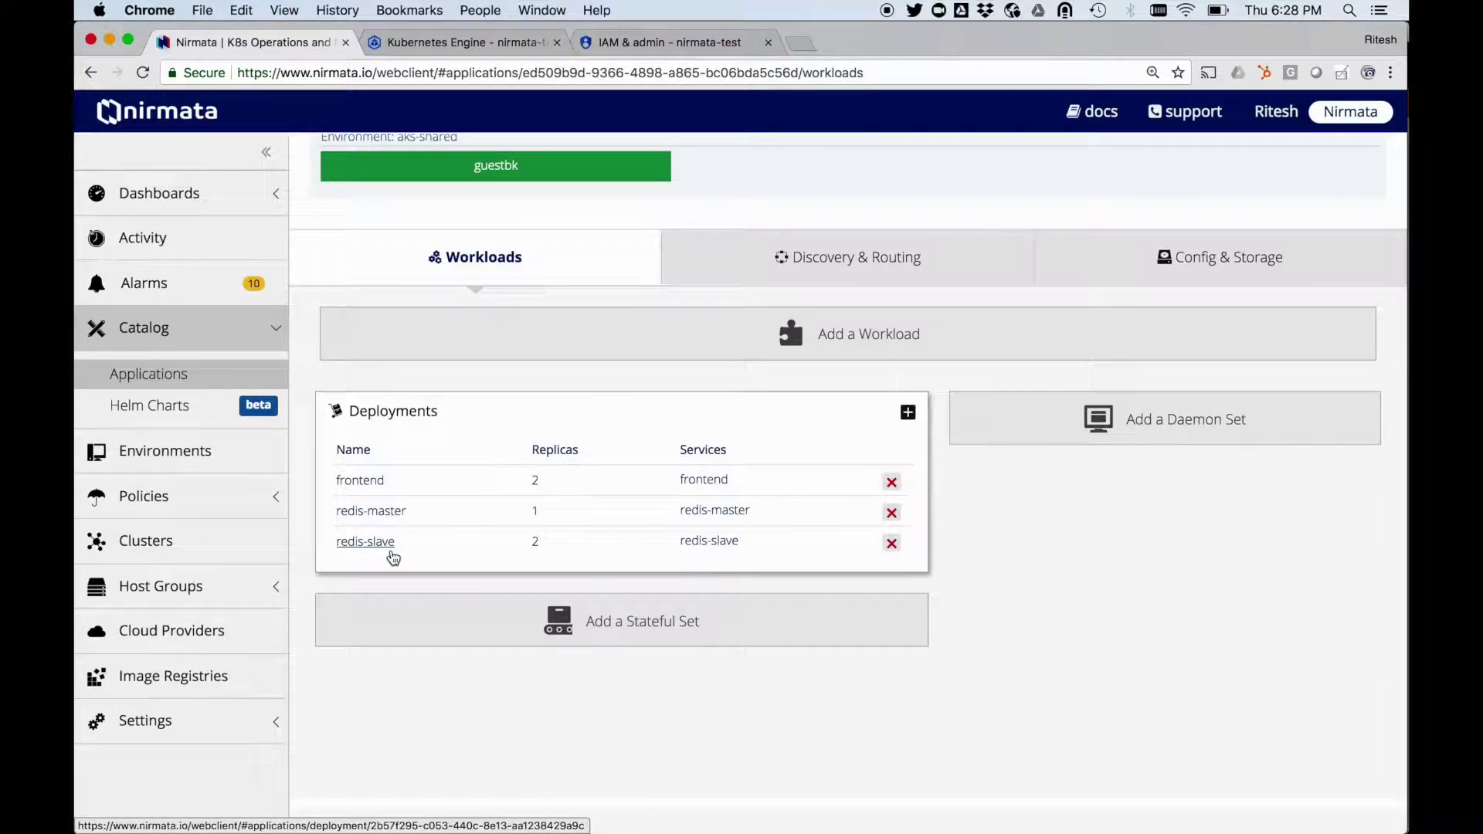
{"action": "scroll", "coordinate": [390, 554], "scroll_direction": "up", "scroll_amount": 2}
{"action": "scroll", "coordinate": [390, 554], "scroll_direction": "up", "scroll_amount": 2}
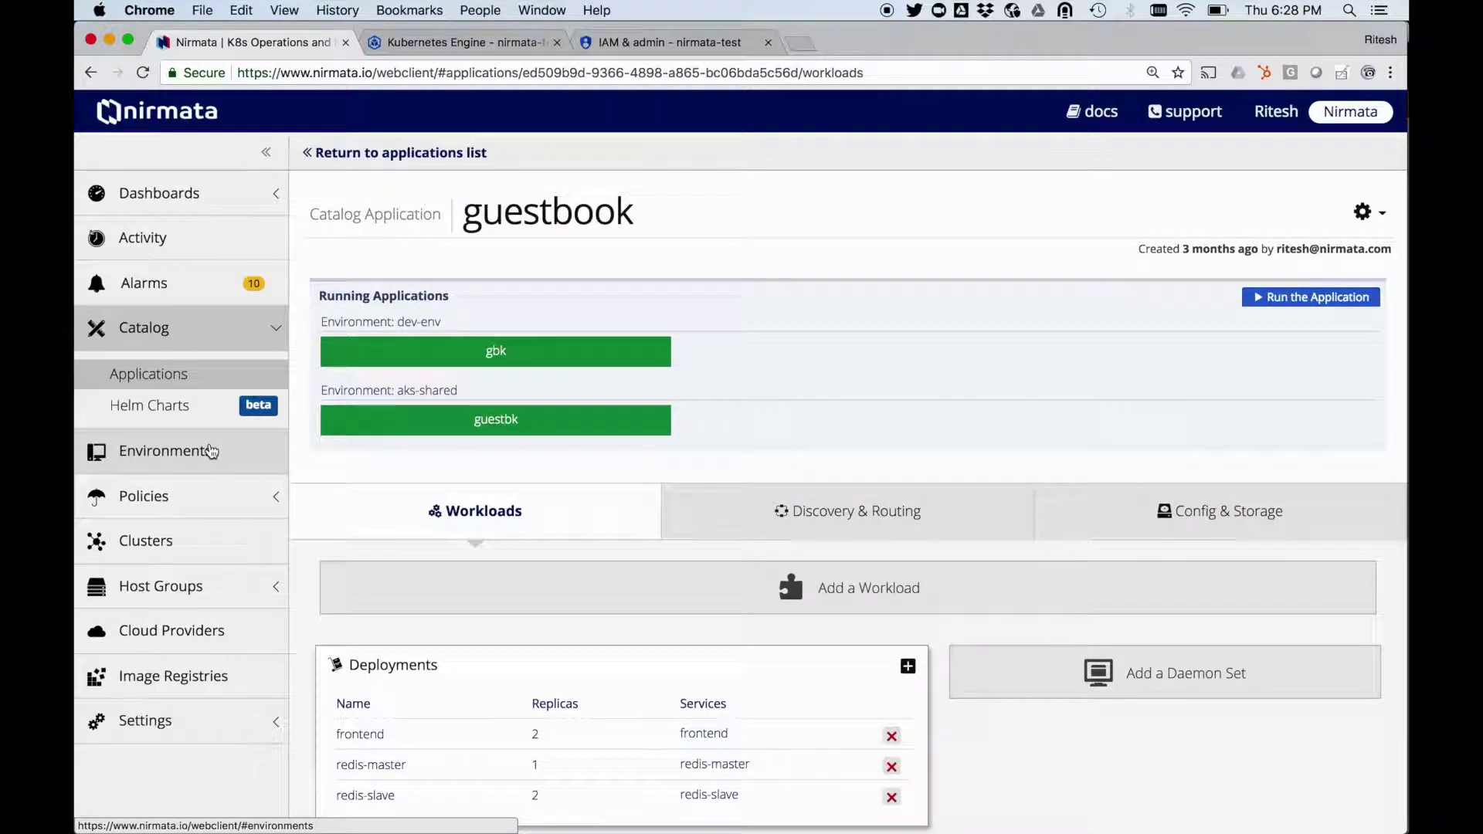
Run the guestbook catalog application in gke-environment with the run name guestbook.
{"action": "left_click", "coordinate": [208, 452]}
{"action": "left_click", "coordinate": [380, 470]}
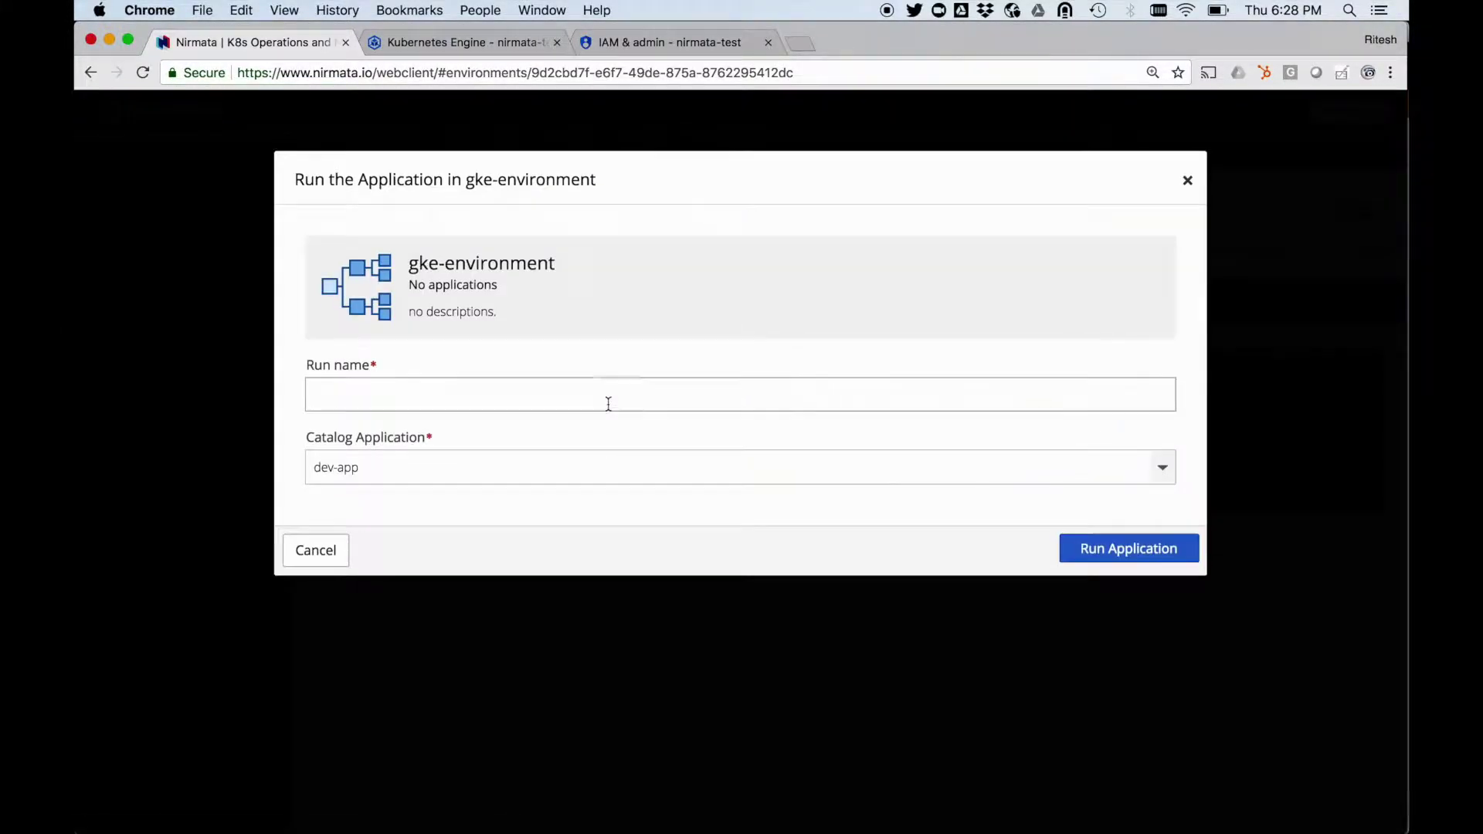
{"action": "left_click", "coordinate": [605, 402]}
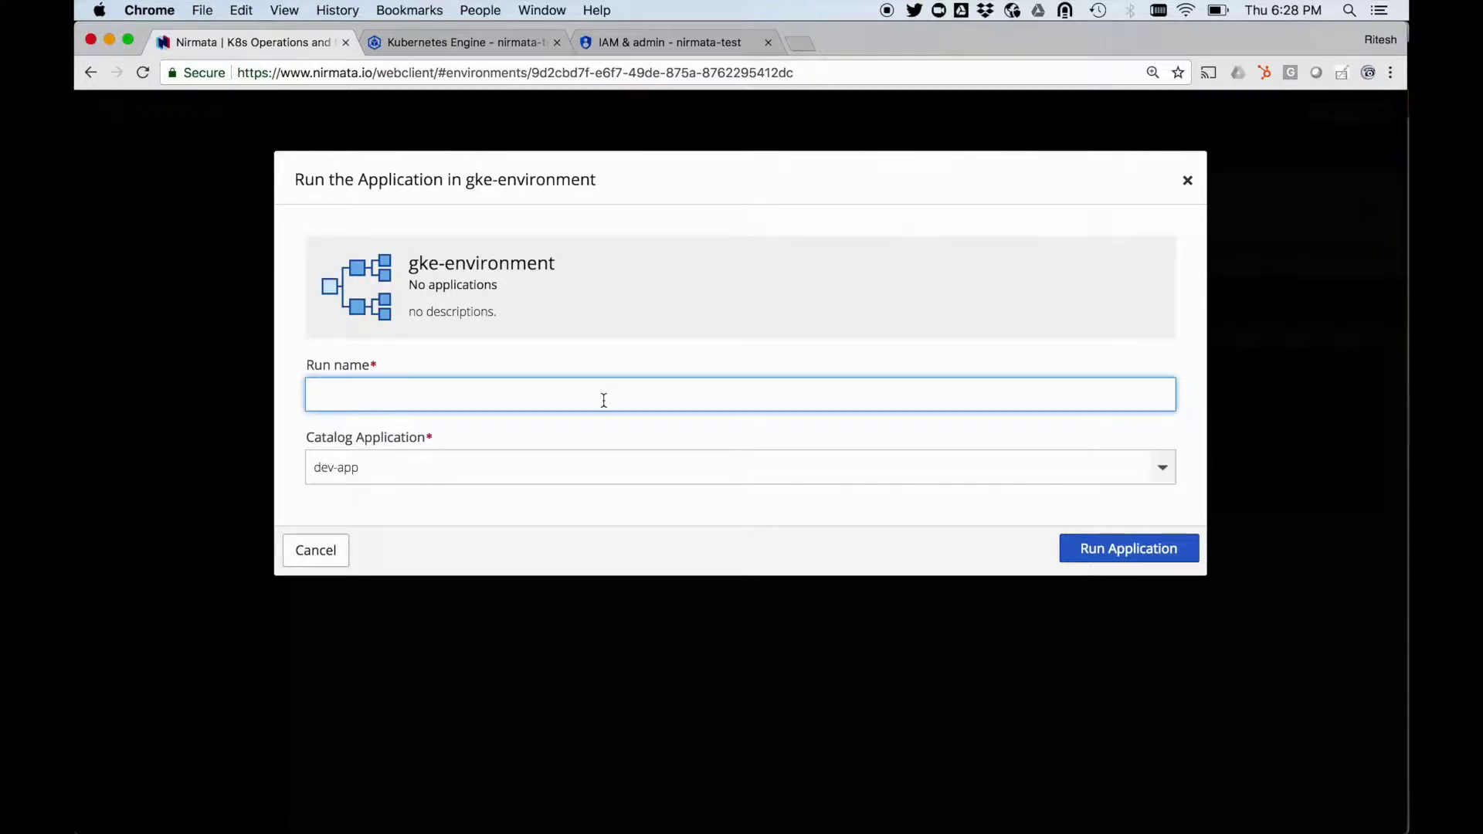
{"action": "type", "text": "guestbook"}
{"action": "left_click", "coordinate": [580, 475]}
{"action": "type", "text": "gu"}
{"action": "left_click", "coordinate": [572, 533]}
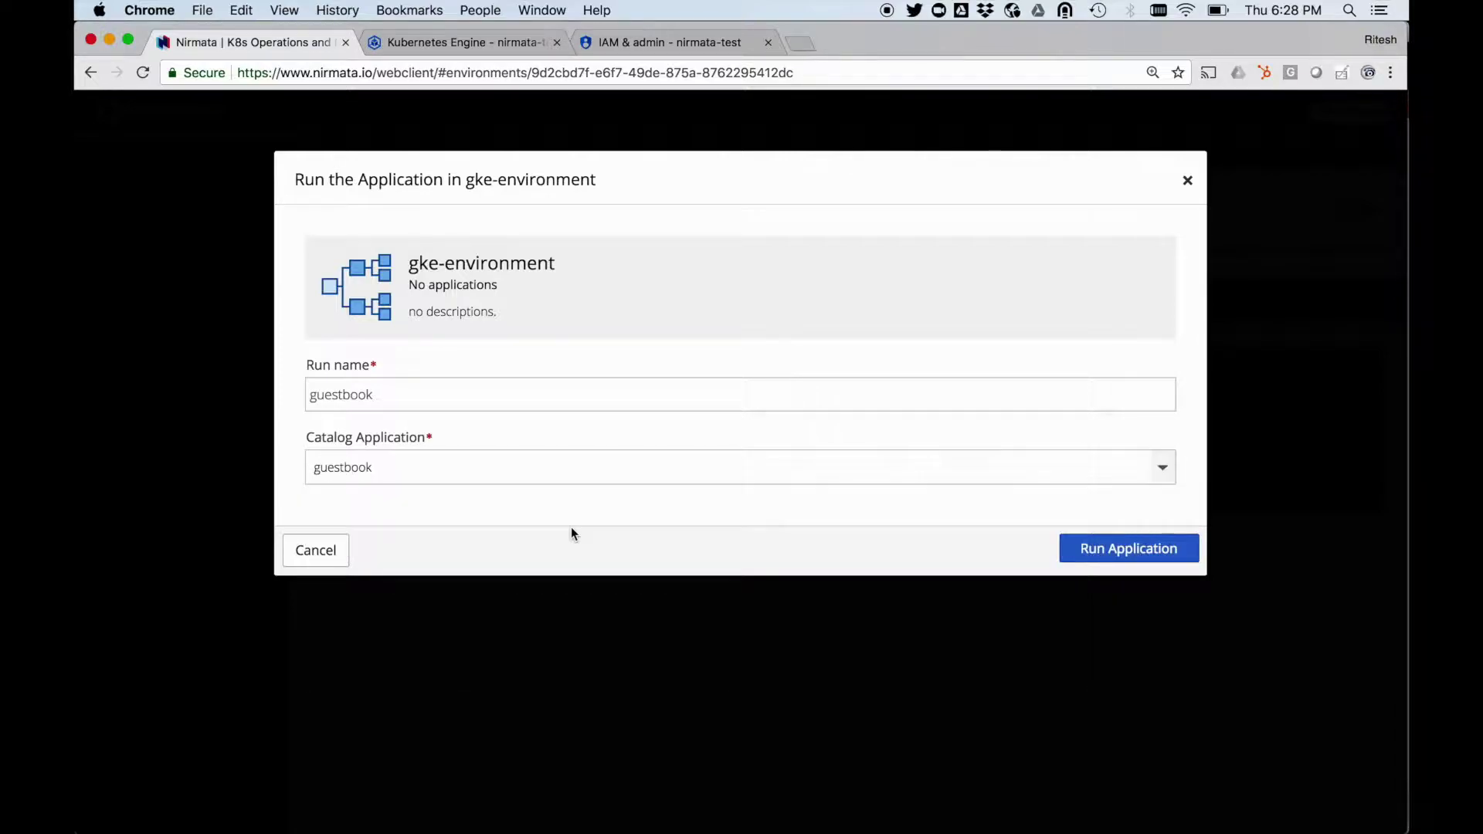
{"action": "left_click", "coordinate": [1117, 555]}
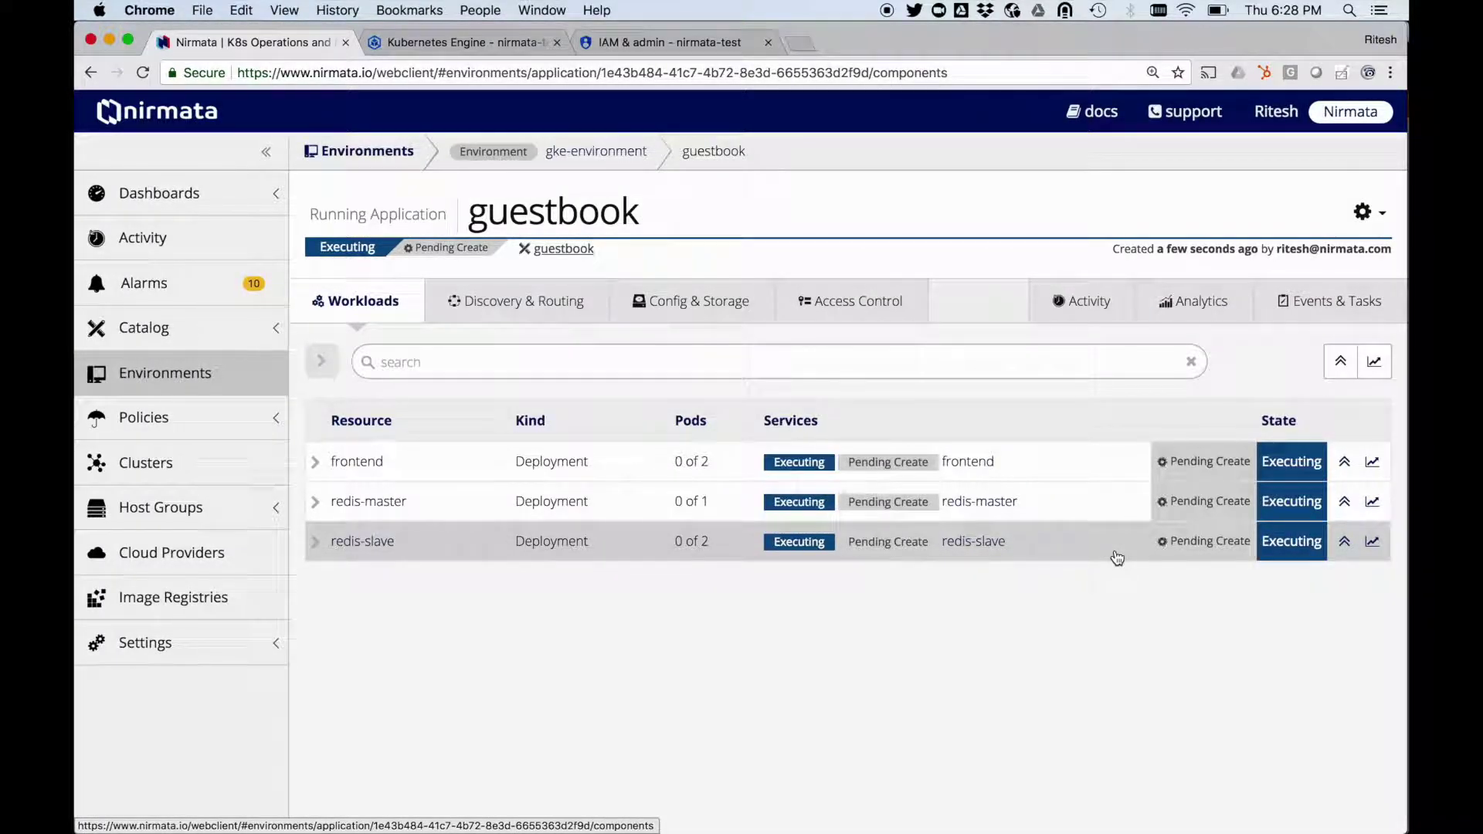
Check the guestbook application's workload details and examine the subtasks of its Run Application system task.
{"action": "left_click", "coordinate": [322, 362]}
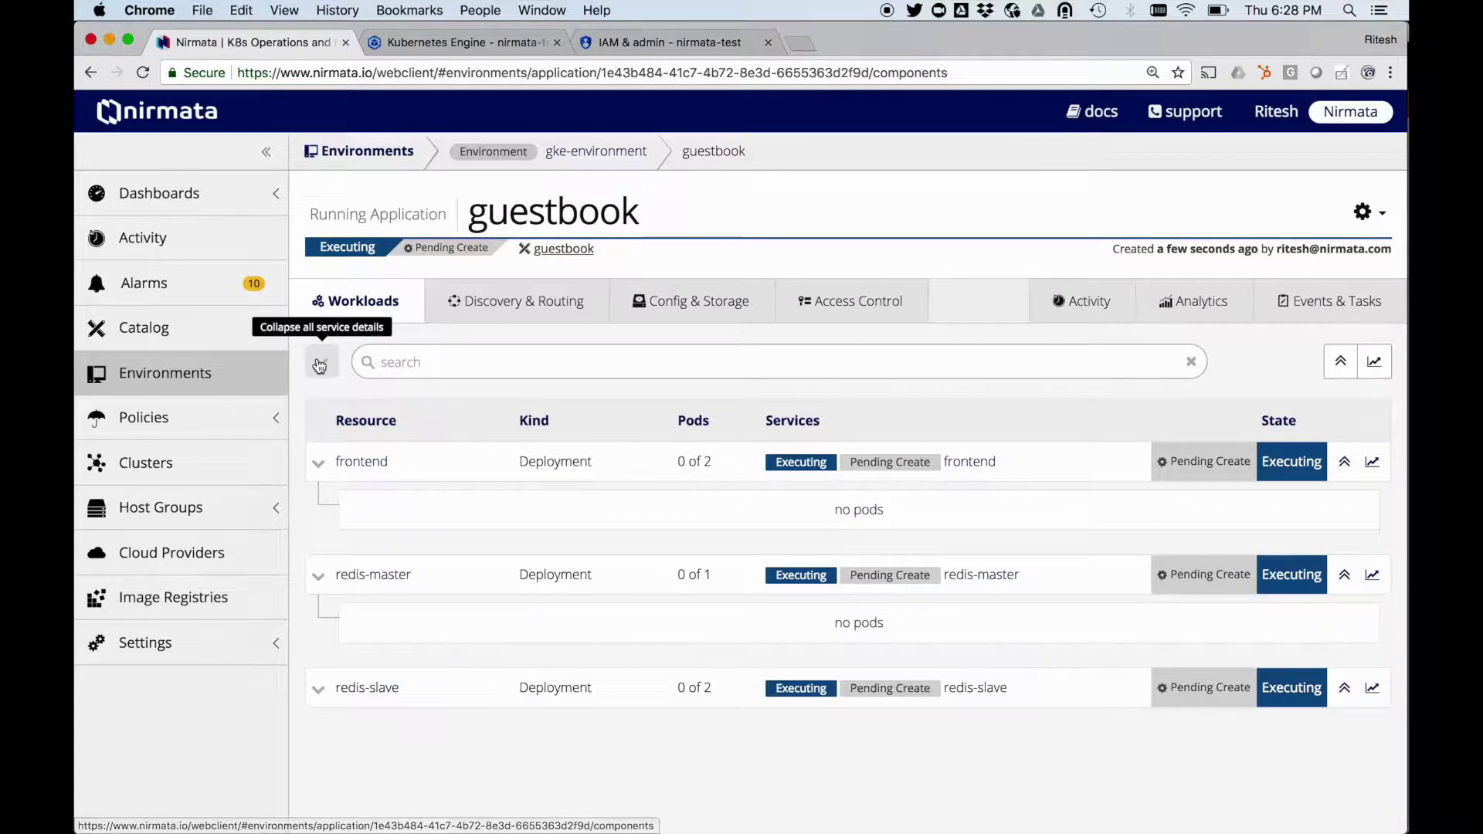
{"action": "left_click", "coordinate": [1275, 303]}
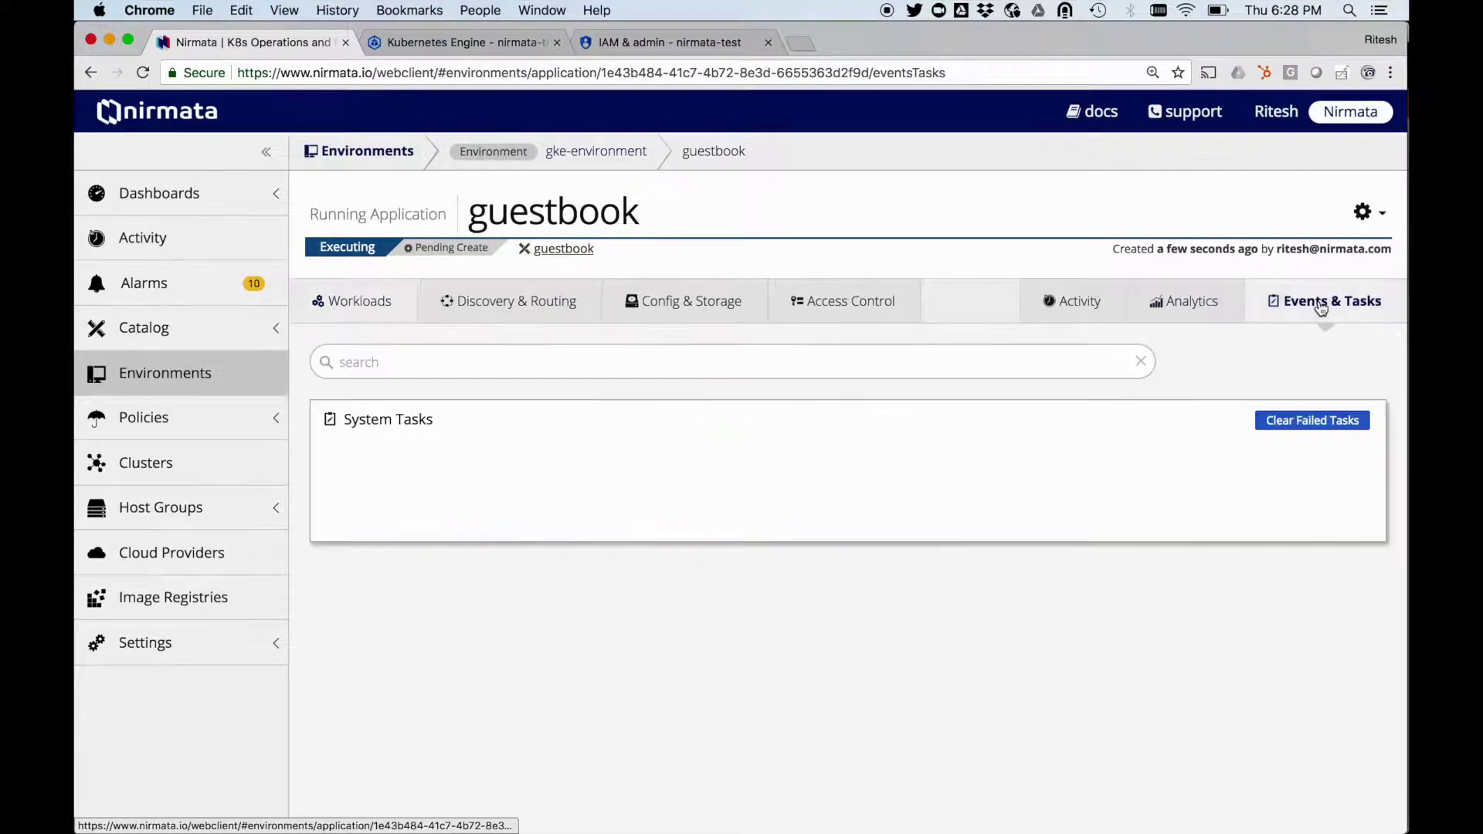
{"action": "left_click", "coordinate": [397, 490]}
{"action": "scroll", "coordinate": [1036, 599], "scroll_direction": "down", "scroll_amount": 5}
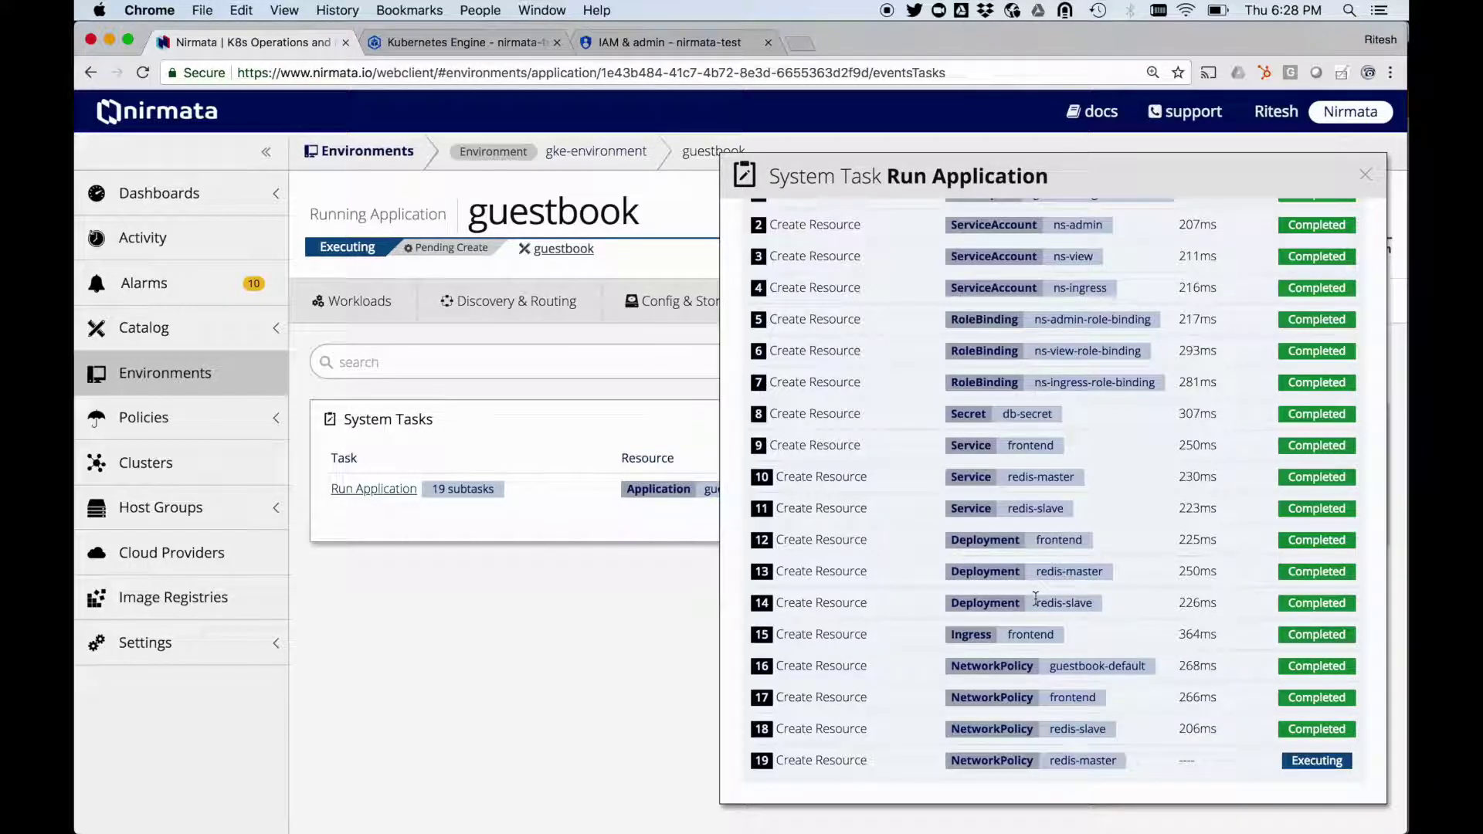
{"action": "left_click", "coordinate": [1368, 175]}
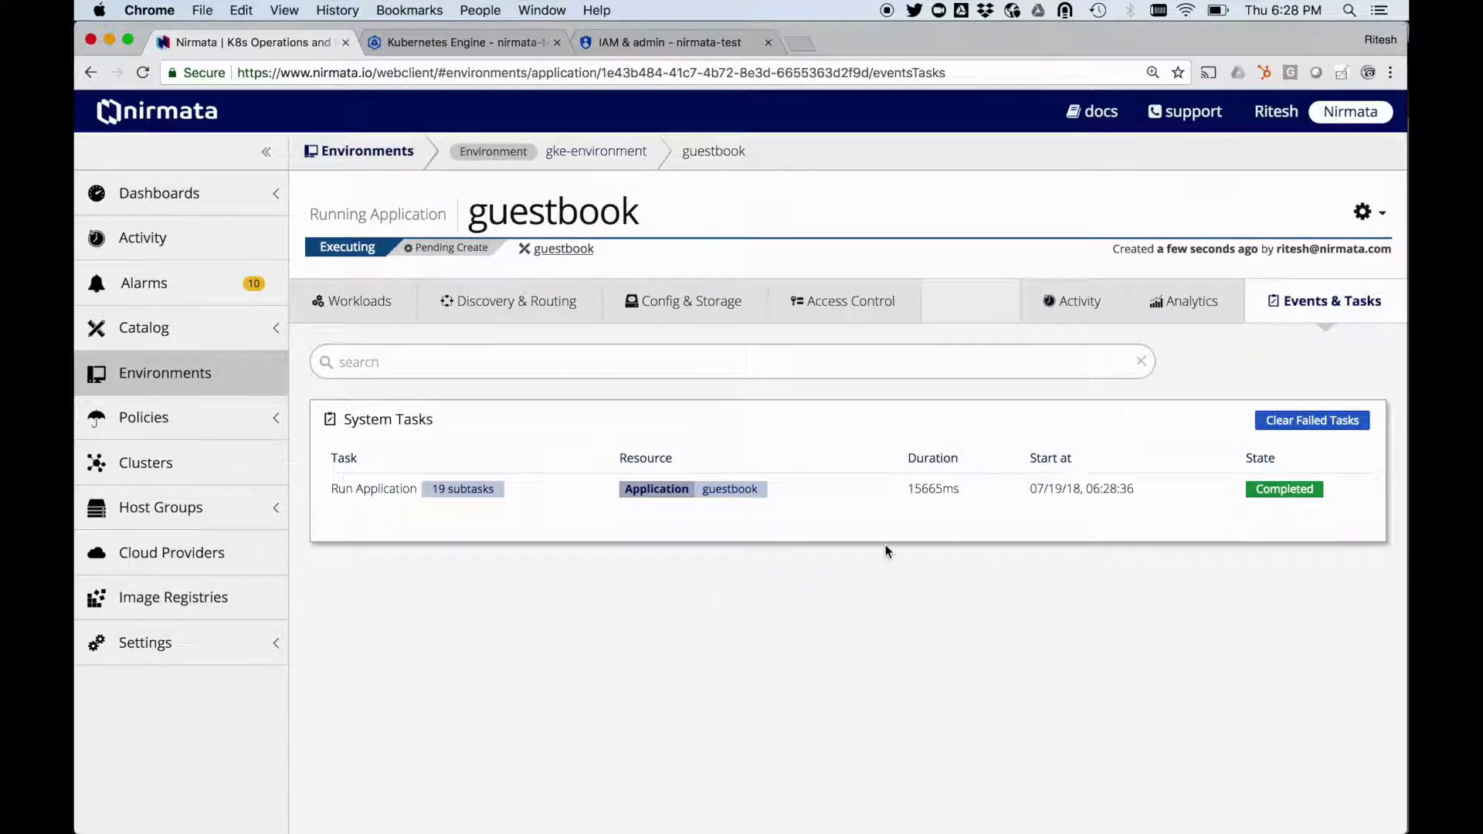
Expand all guestbook workloads and examine the pods of the frontend, redis-master and redis-slave deployments.
{"action": "left_click", "coordinate": [366, 311]}
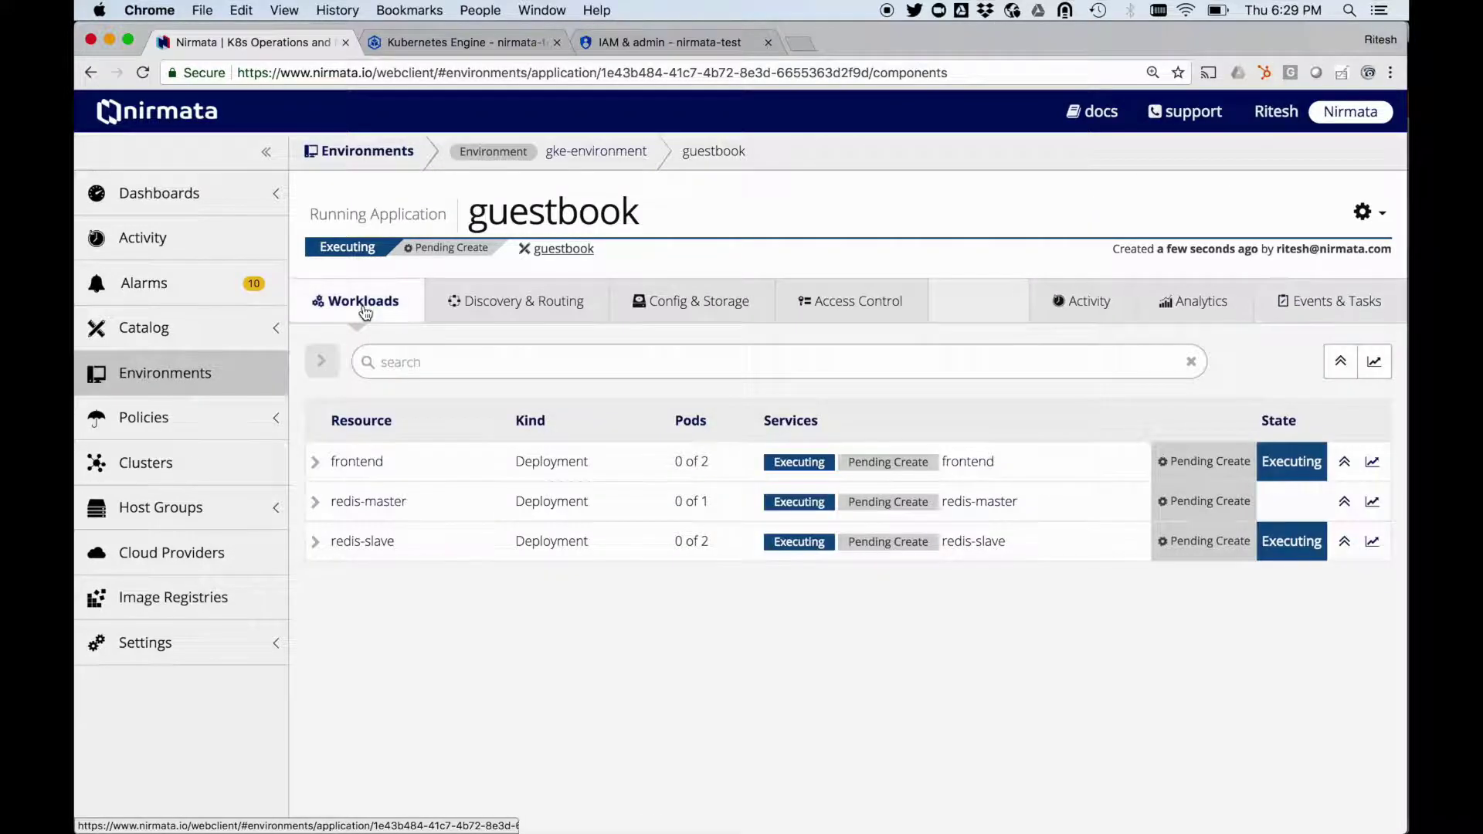
{"action": "left_click", "coordinate": [322, 366]}
{"action": "scroll", "coordinate": [503, 517], "scroll_direction": "down", "scroll_amount": 2}
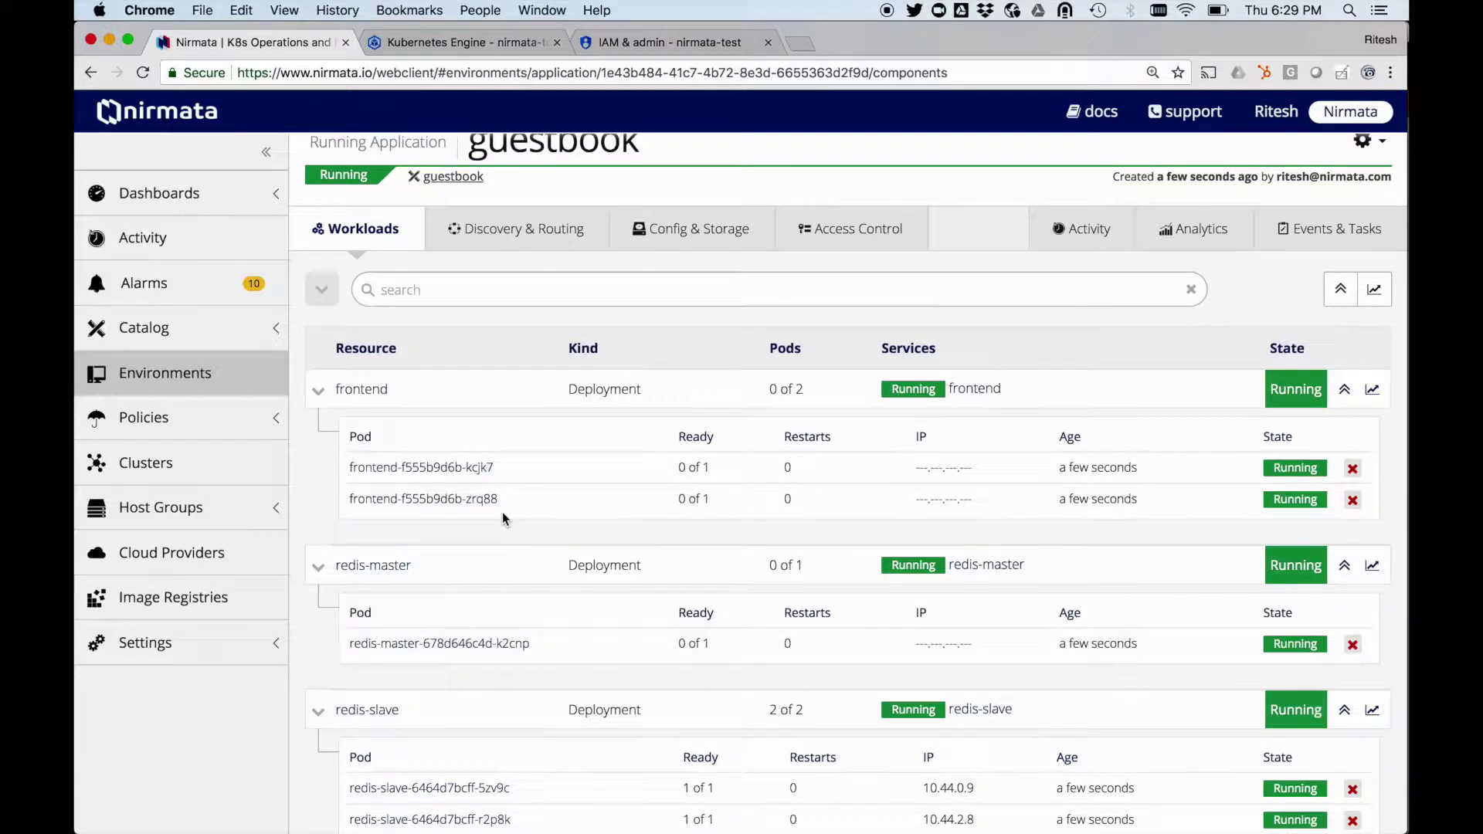
{"action": "scroll", "coordinate": [502, 512], "scroll_direction": "up", "scroll_amount": 2}
{"action": "scroll", "coordinate": [505, 519], "scroll_direction": "down", "scroll_amount": 3}
{"action": "scroll", "coordinate": [504, 520], "scroll_direction": "down", "scroll_amount": 1}
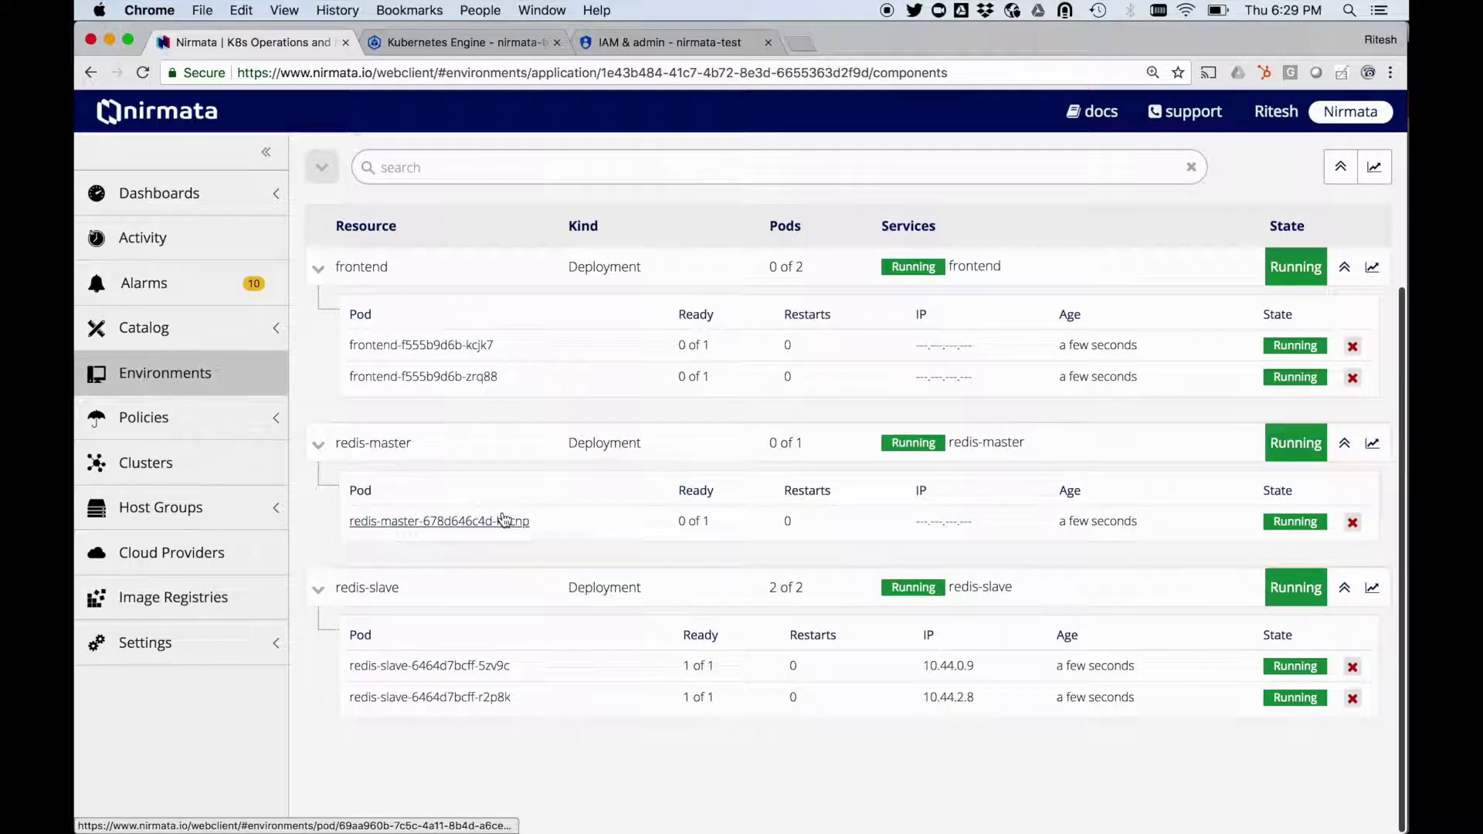
{"action": "scroll", "coordinate": [505, 519], "scroll_direction": "up", "scroll_amount": 3}
{"action": "scroll", "coordinate": [504, 519], "scroll_direction": "up", "scroll_amount": 1}
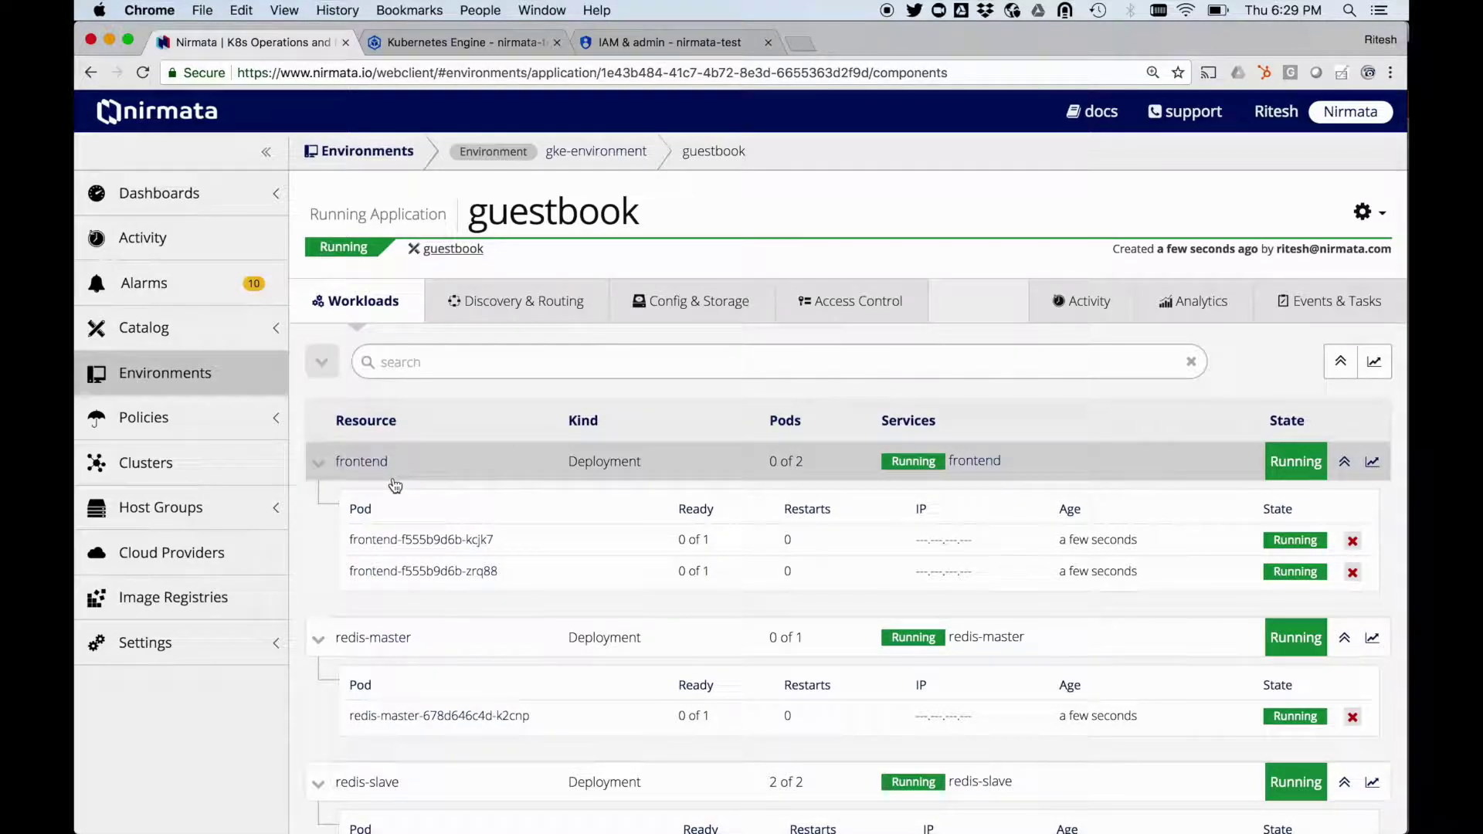
Review the frontend deployment's replica and image settings and its status page without changing the image, and return to the guestbook application.
{"action": "left_click", "coordinate": [1373, 462]}
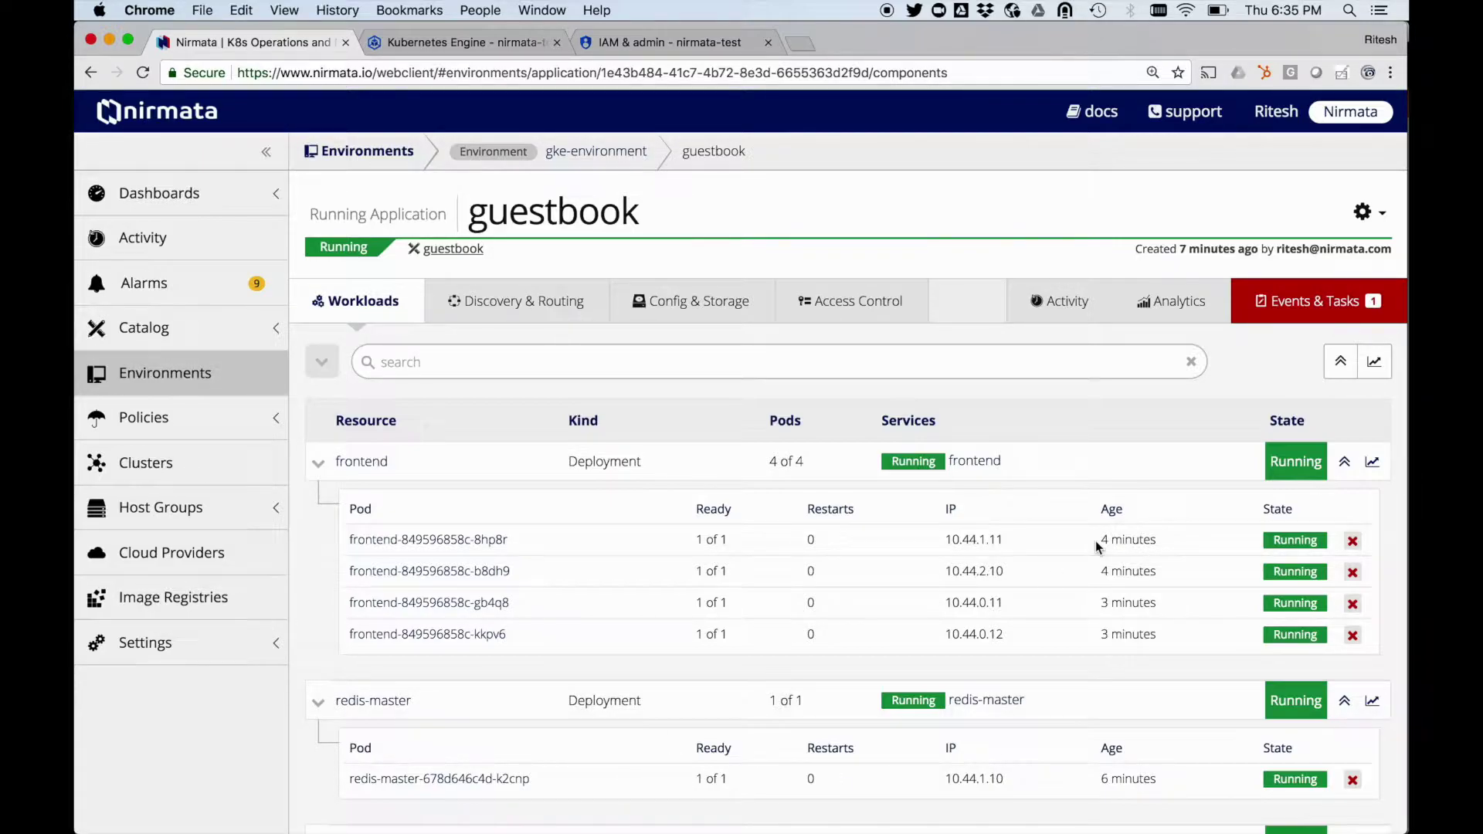
{"action": "left_click", "coordinate": [1349, 459]}
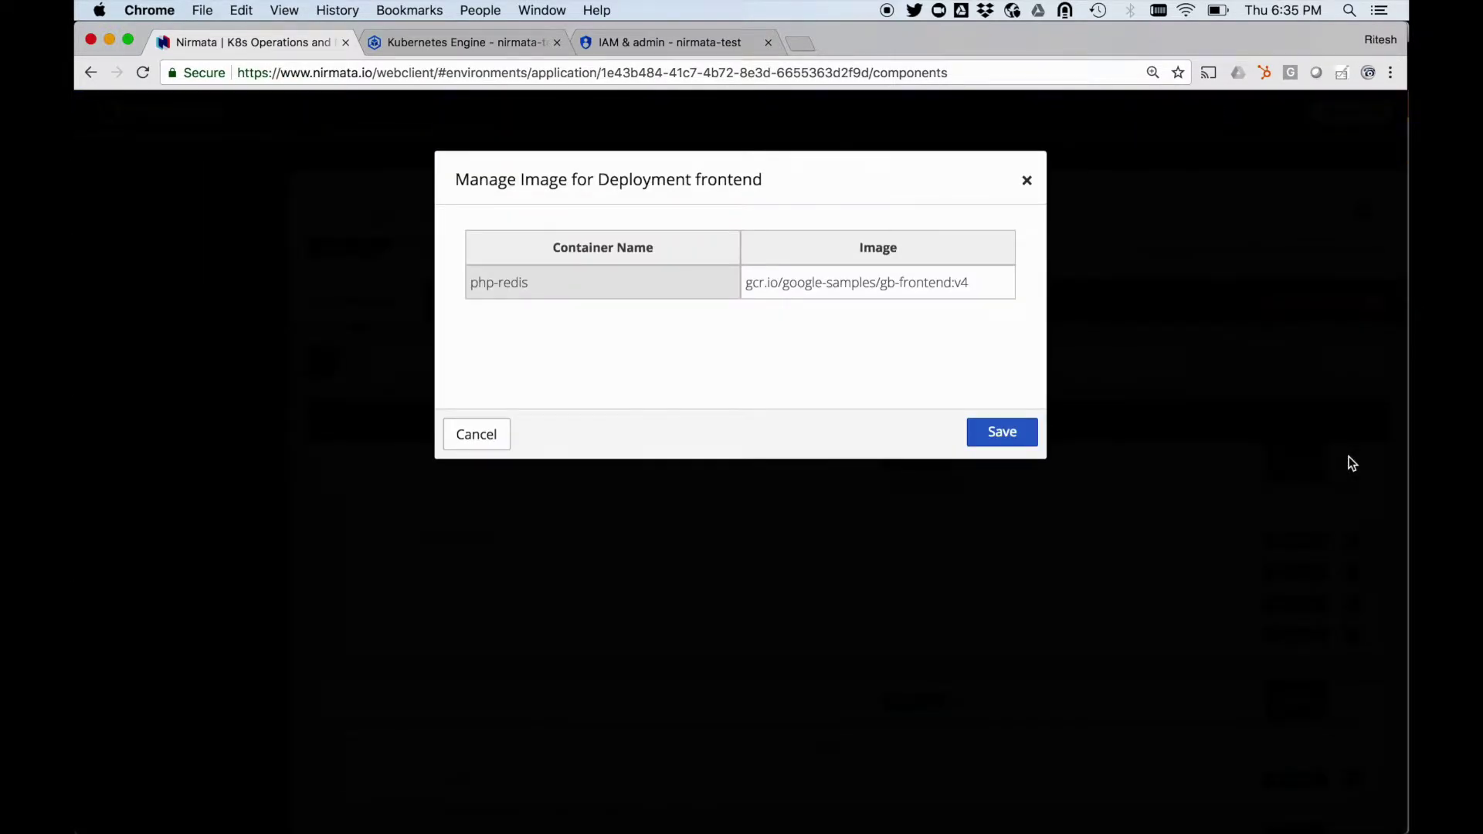
{"action": "left_click", "coordinate": [497, 426]}
{"action": "left_click", "coordinate": [374, 467]}
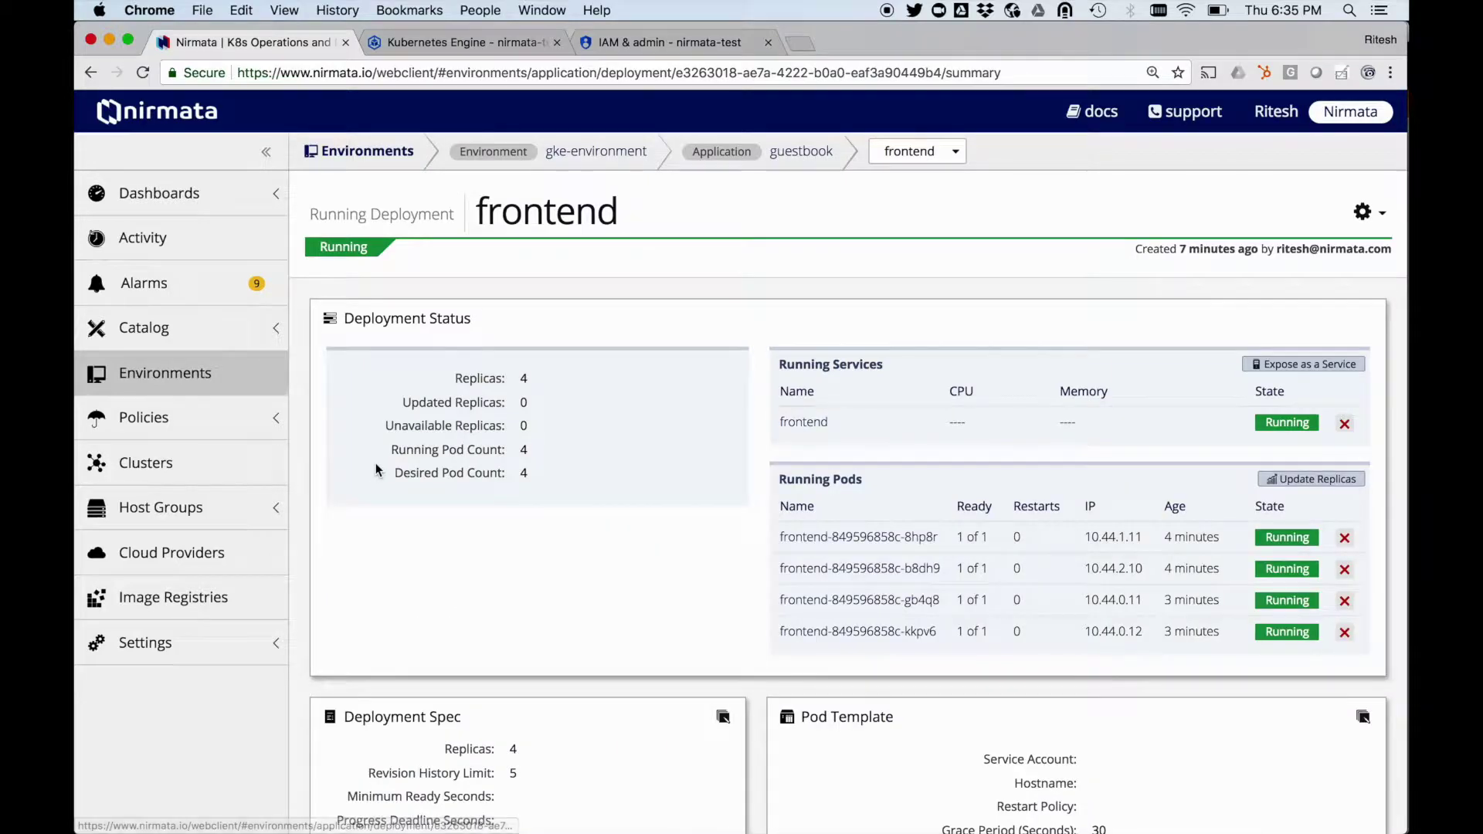
{"action": "left_click", "coordinate": [781, 158]}
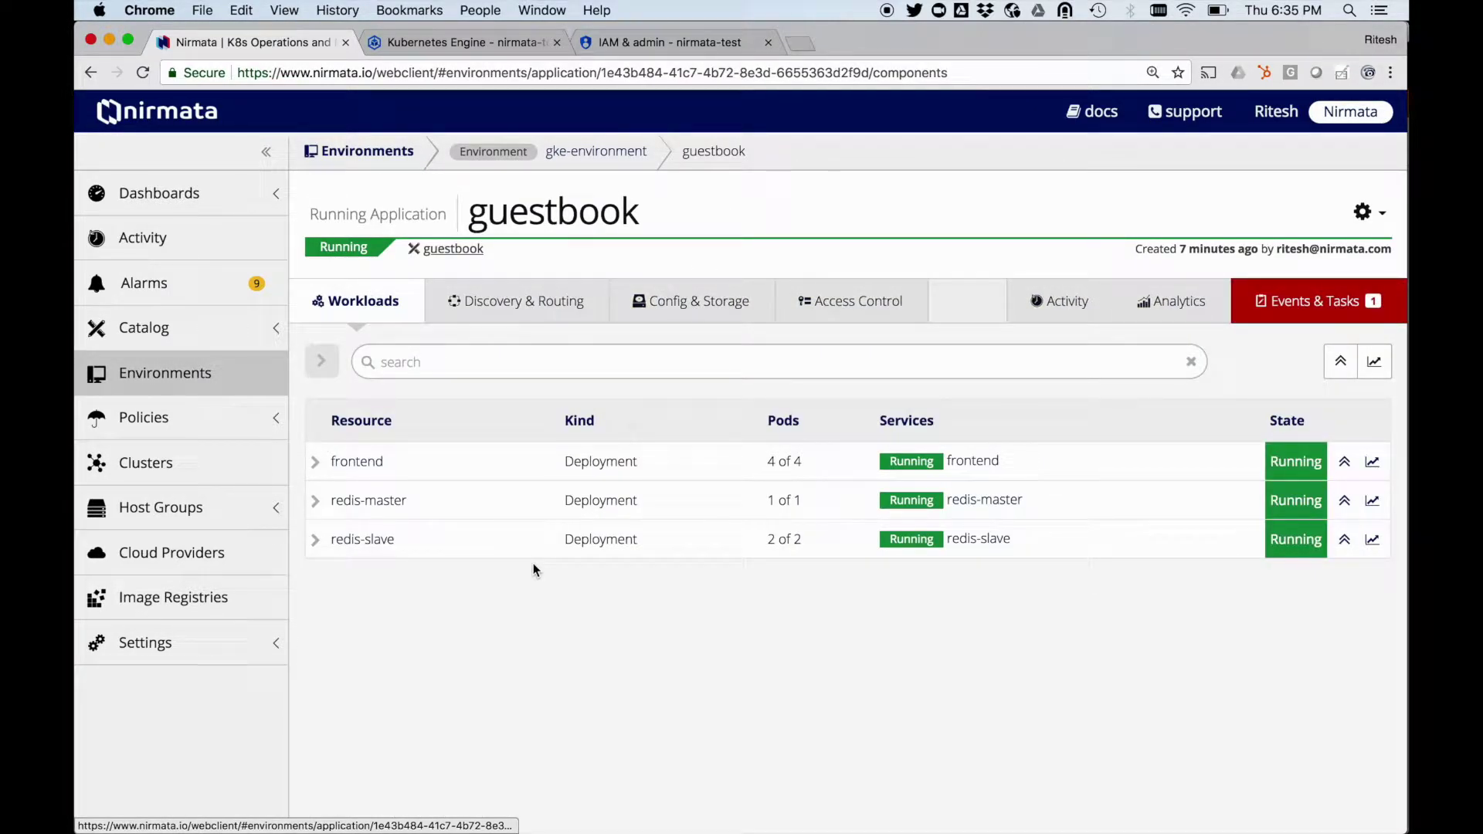
Review the guestbook application's services and ingresses, config and storage resources, and access control role bindings.
{"action": "left_click", "coordinate": [543, 322]}
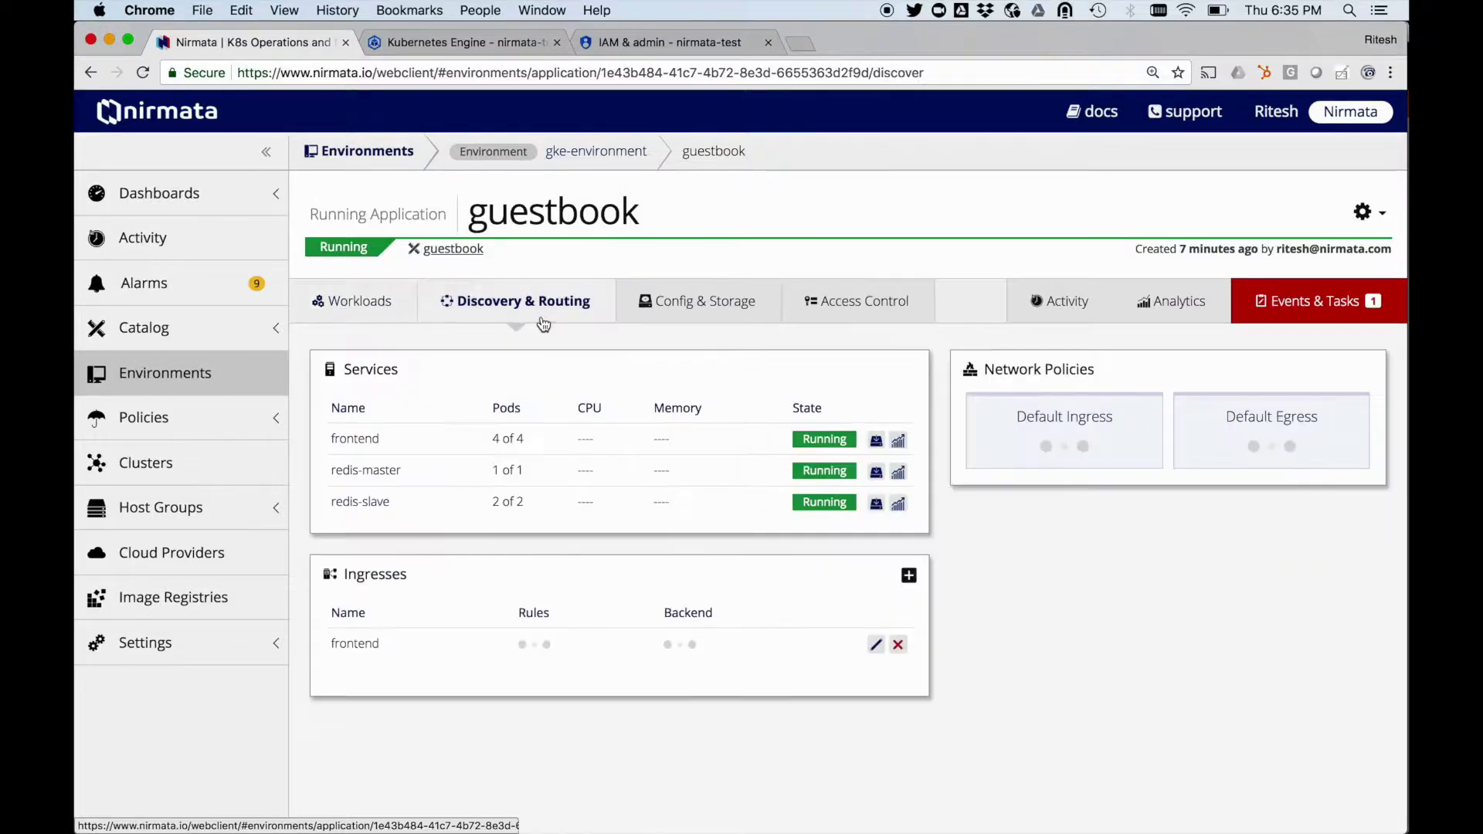
{"action": "left_click", "coordinate": [651, 309]}
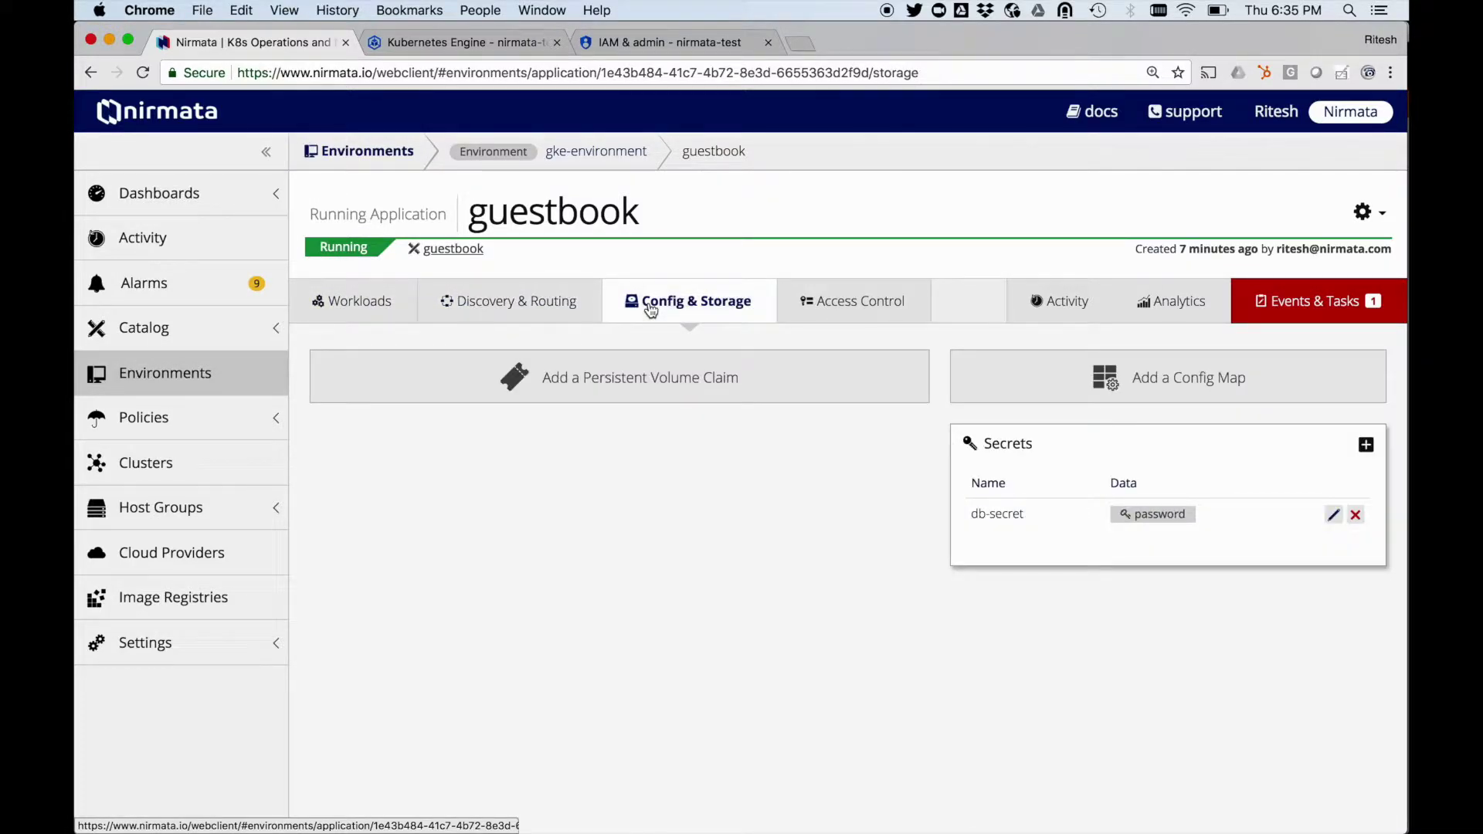
{"action": "left_click", "coordinate": [839, 301]}
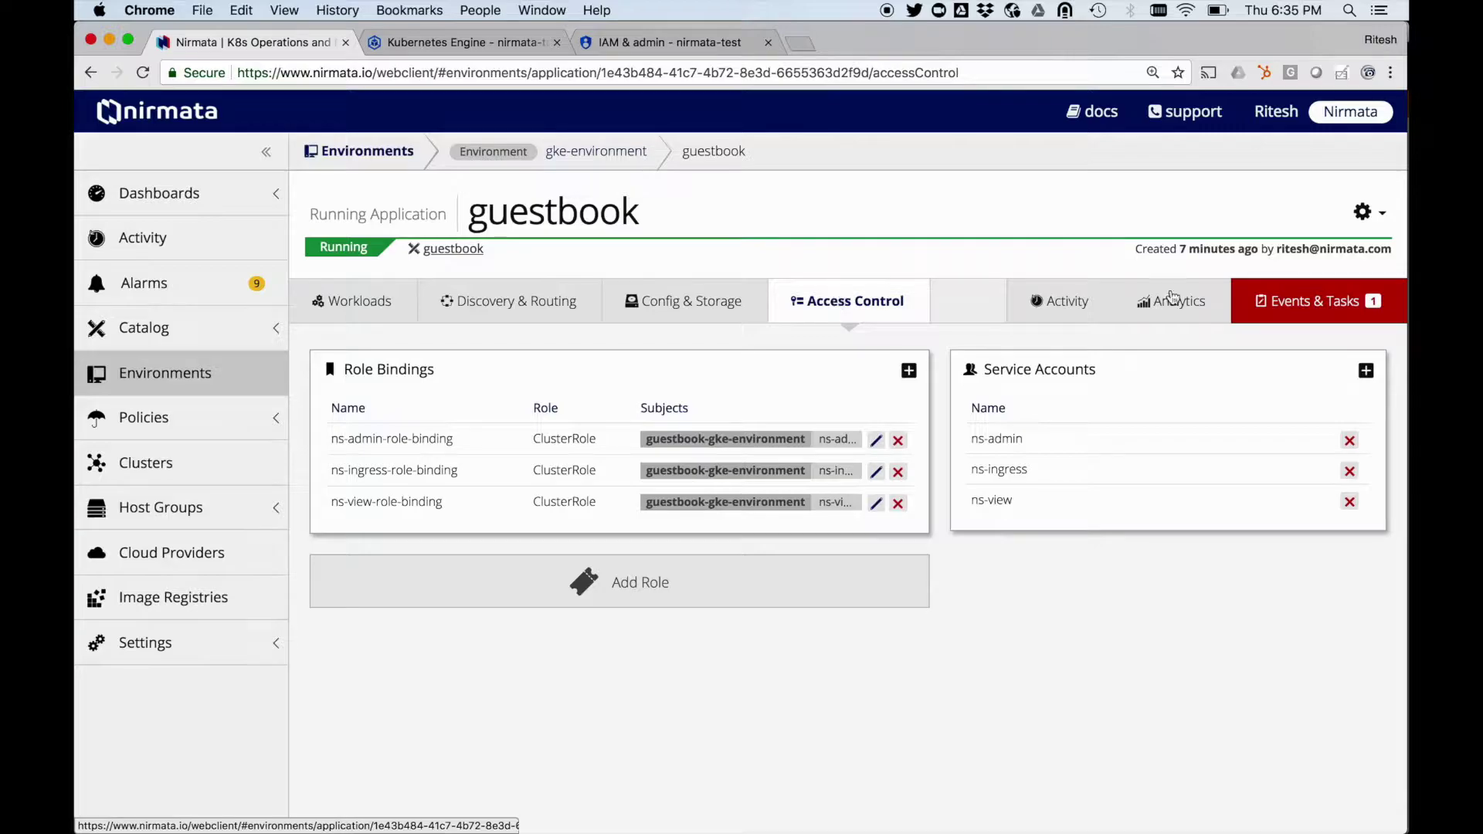
Look through the guestbook application's system tasks and events, and return to its workloads.
{"action": "left_click", "coordinate": [1313, 301]}
{"action": "scroll", "coordinate": [1077, 489], "scroll_direction": "down", "scroll_amount": 1}
{"action": "scroll", "coordinate": [1076, 488], "scroll_direction": "down", "scroll_amount": 10}
{"action": "scroll", "coordinate": [1077, 489], "scroll_direction": "down", "scroll_amount": 5}
{"action": "scroll", "coordinate": [1076, 488], "scroll_direction": "up", "scroll_amount": 15}
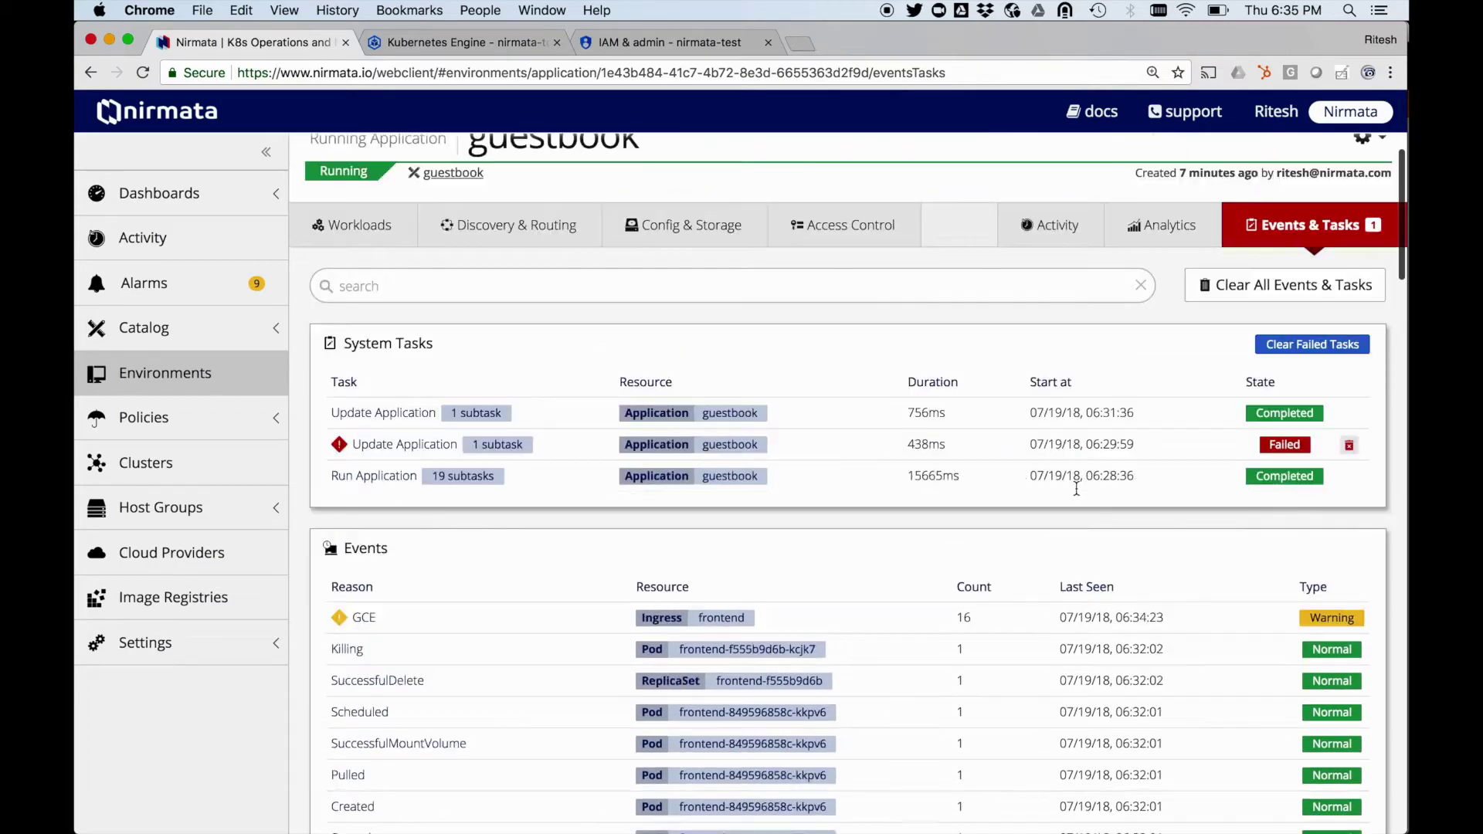
{"action": "scroll", "coordinate": [1077, 489], "scroll_direction": "up", "scroll_amount": 1}
{"action": "left_click", "coordinate": [402, 318]}
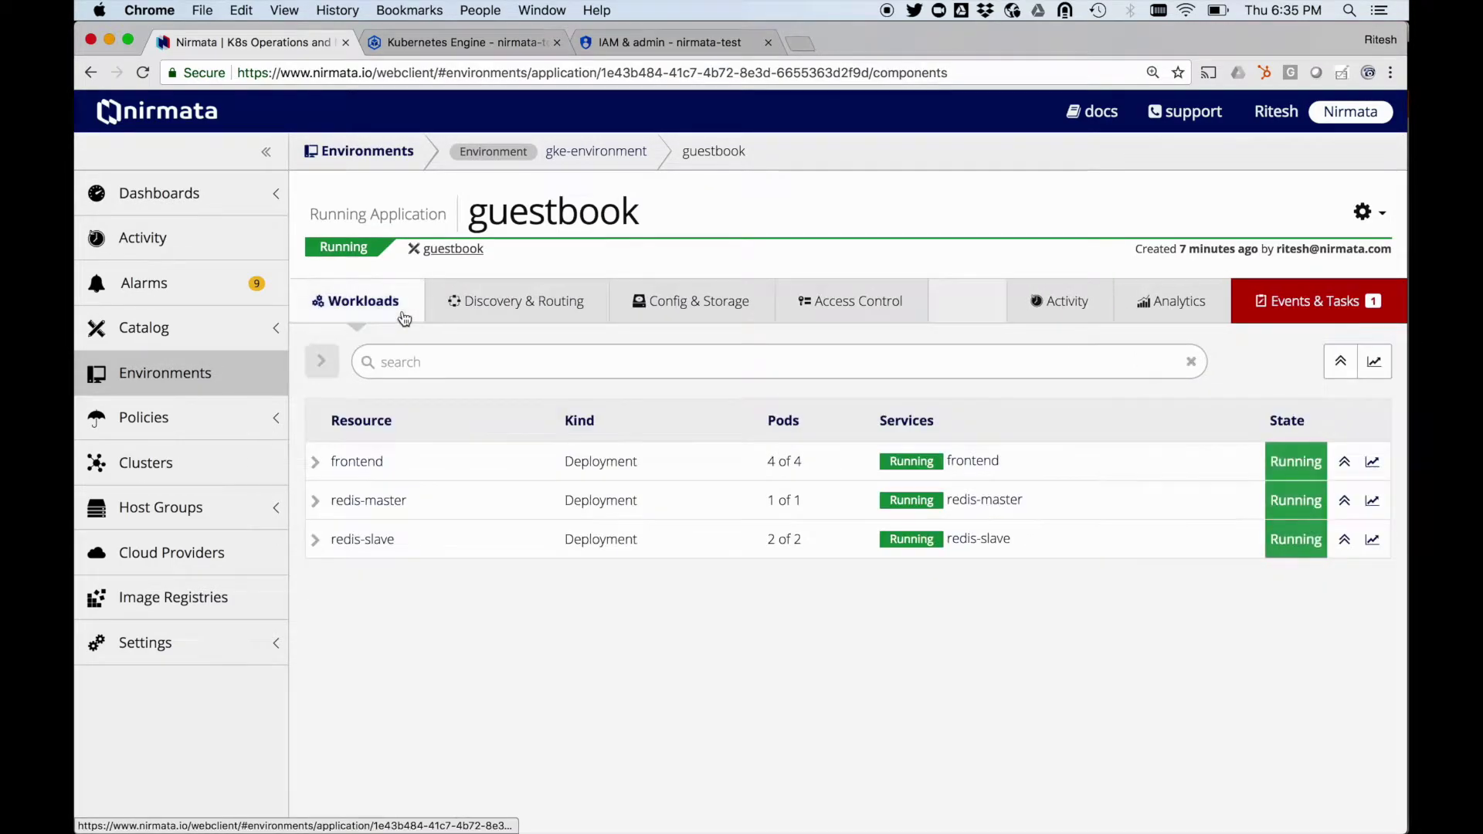